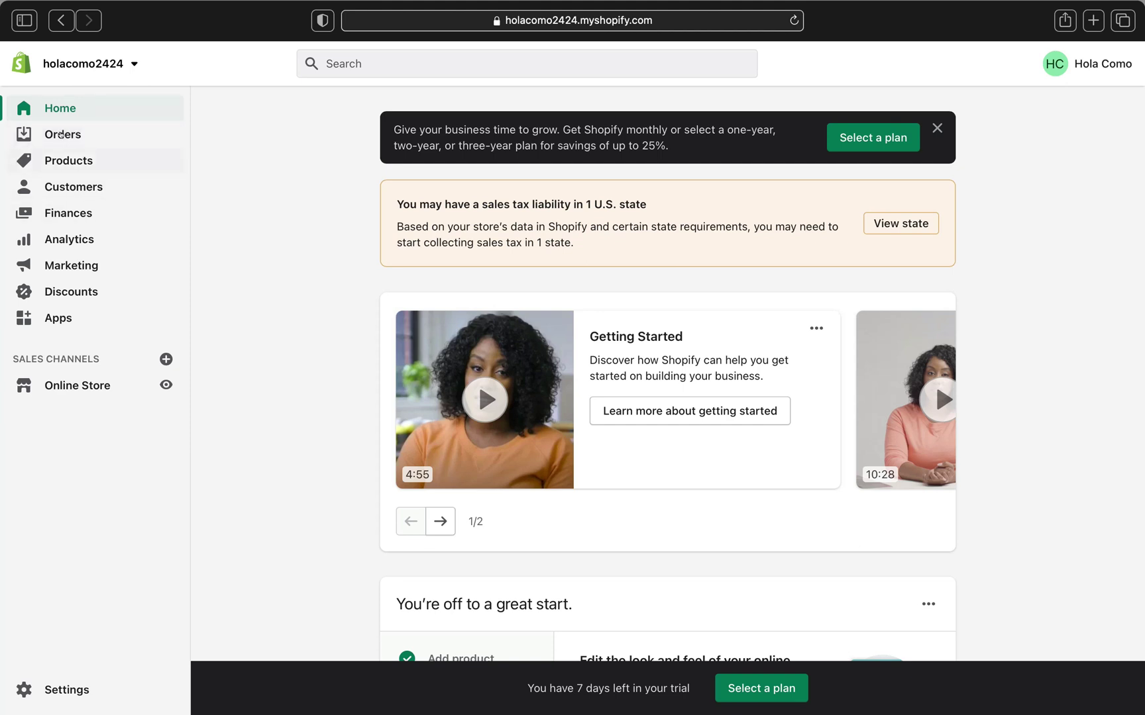
- Browse Orders, Drafts and Abandoned checkouts, then open draft order #D1 ($32.49 Divine Mini Dress)
left_click(63, 131)
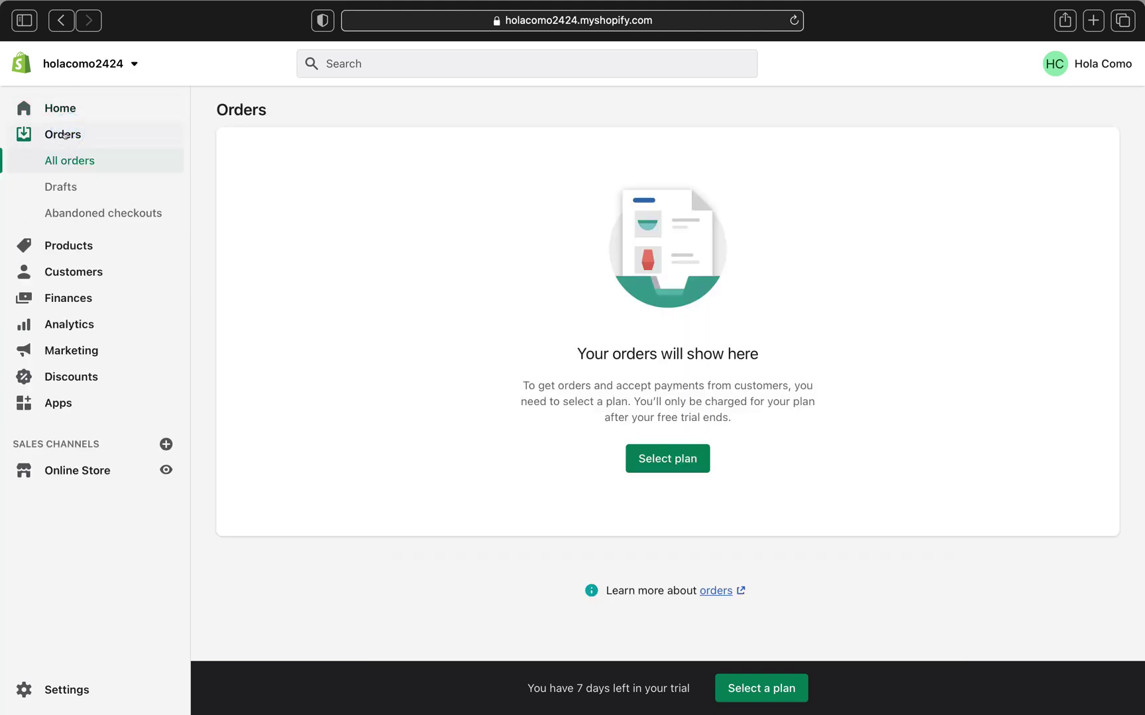
left_click(75, 189)
left_click(74, 211)
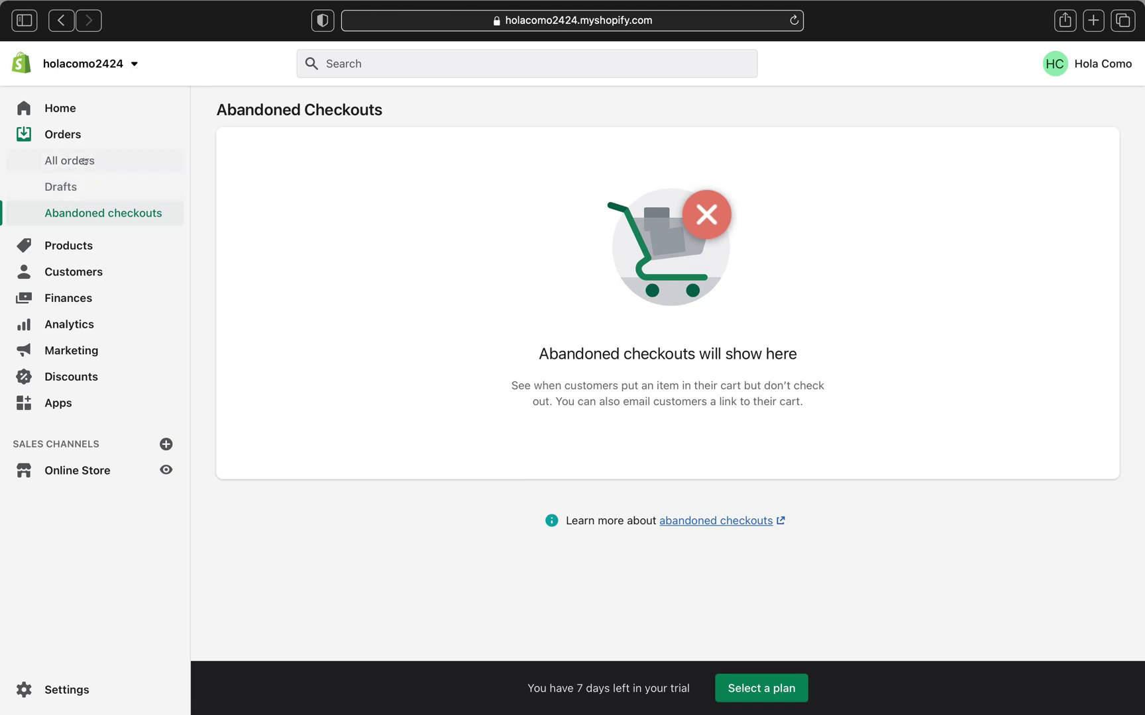
left_click(66, 183)
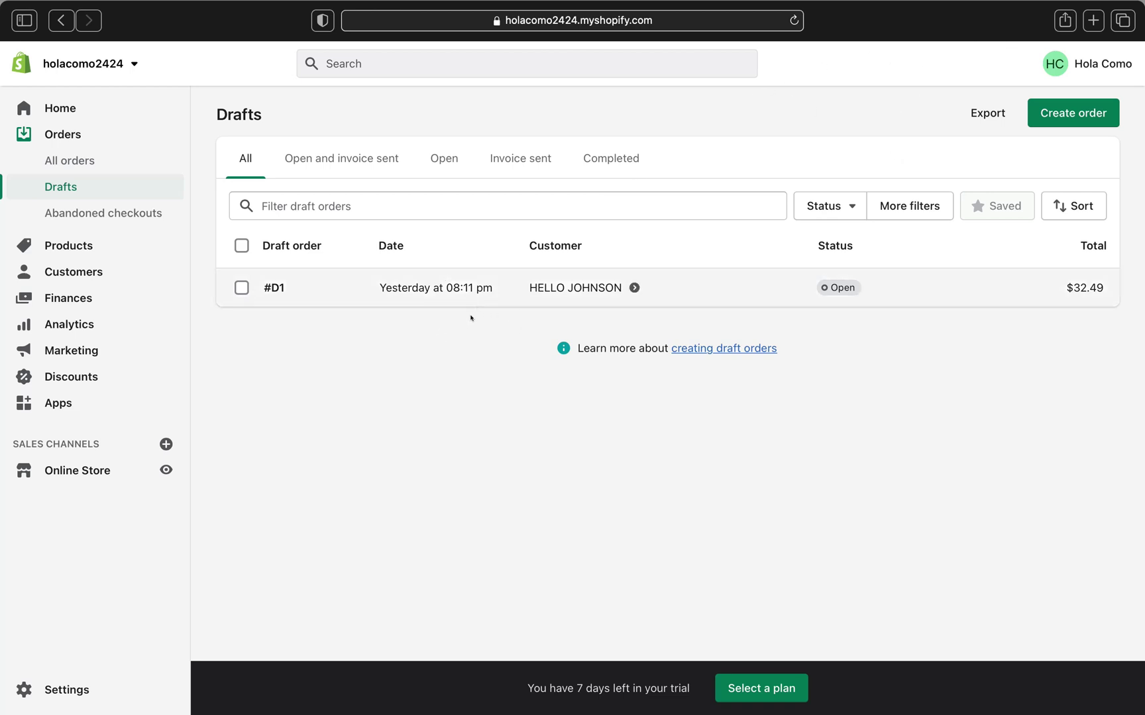
left_click(273, 287)
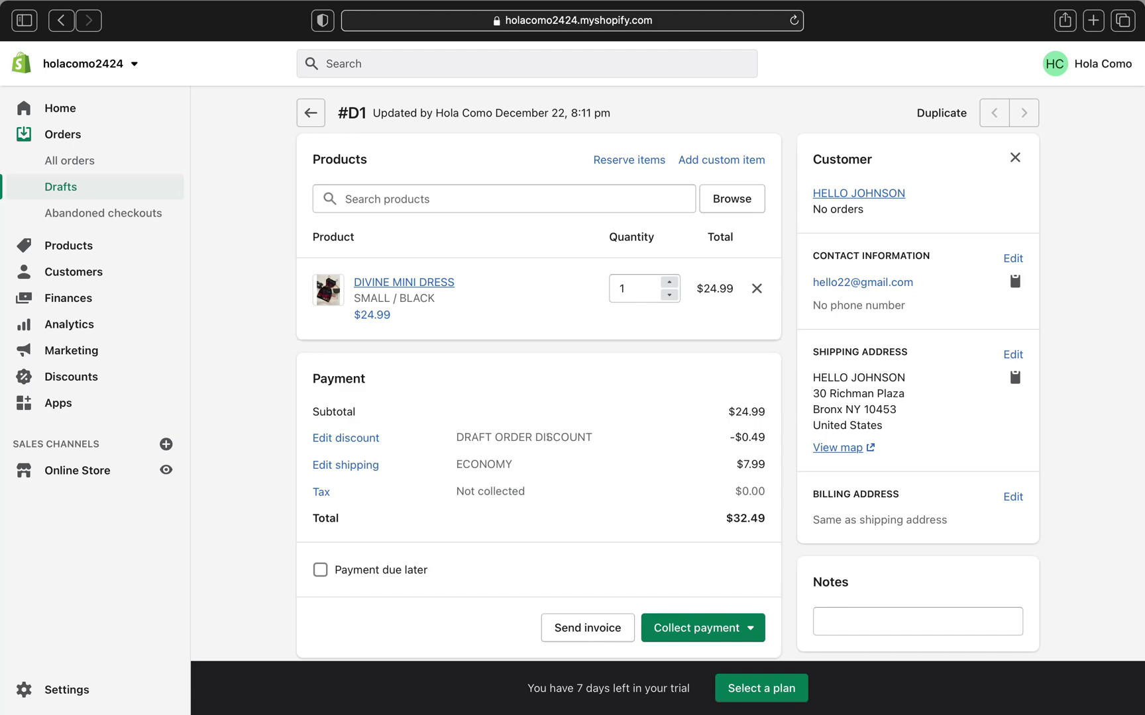
scroll(486, 337, "down", 5)
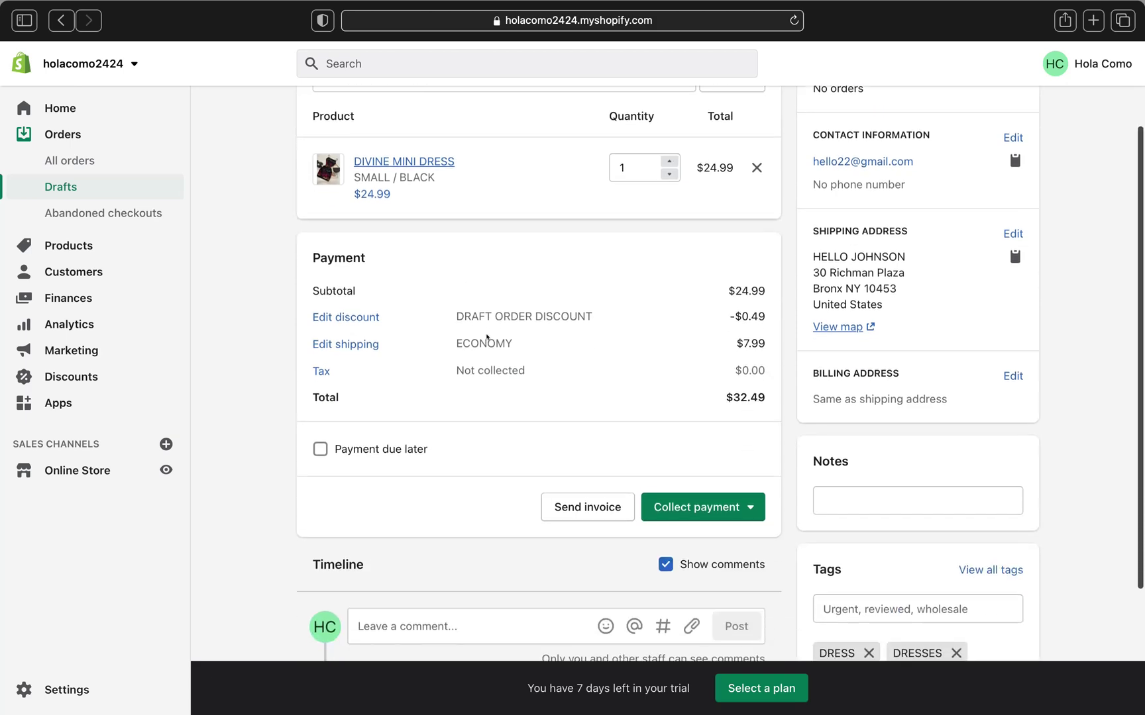
scroll(486, 337, "up", 5)
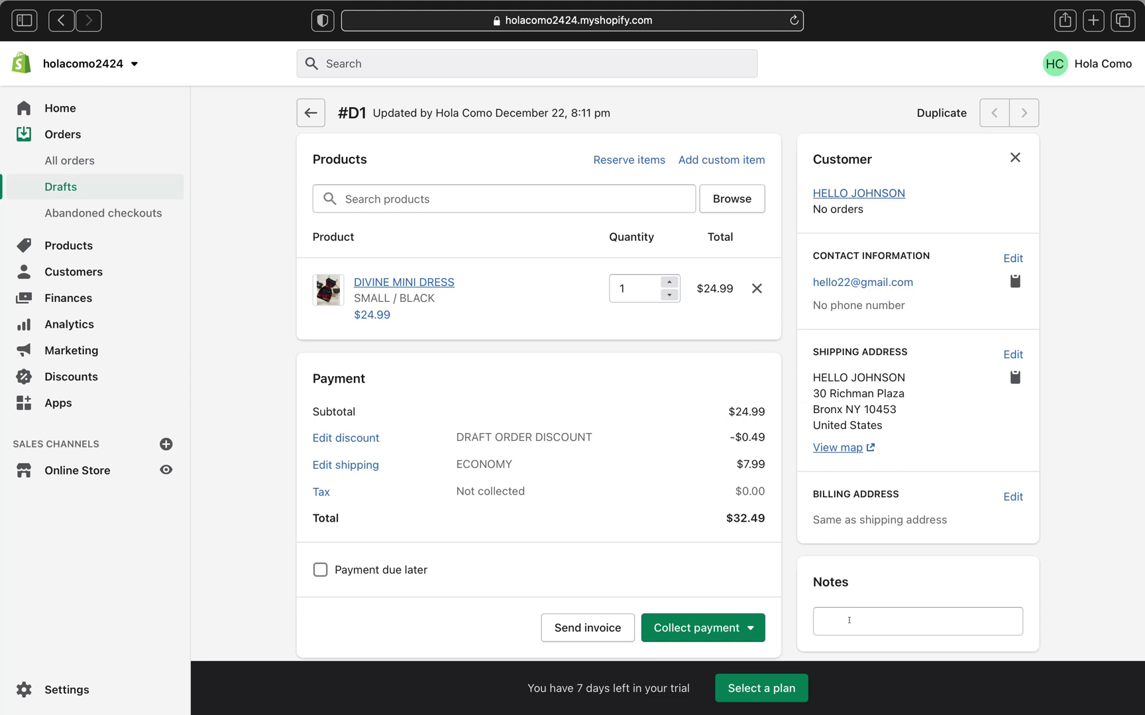
scroll(782, 536, "down", 2)
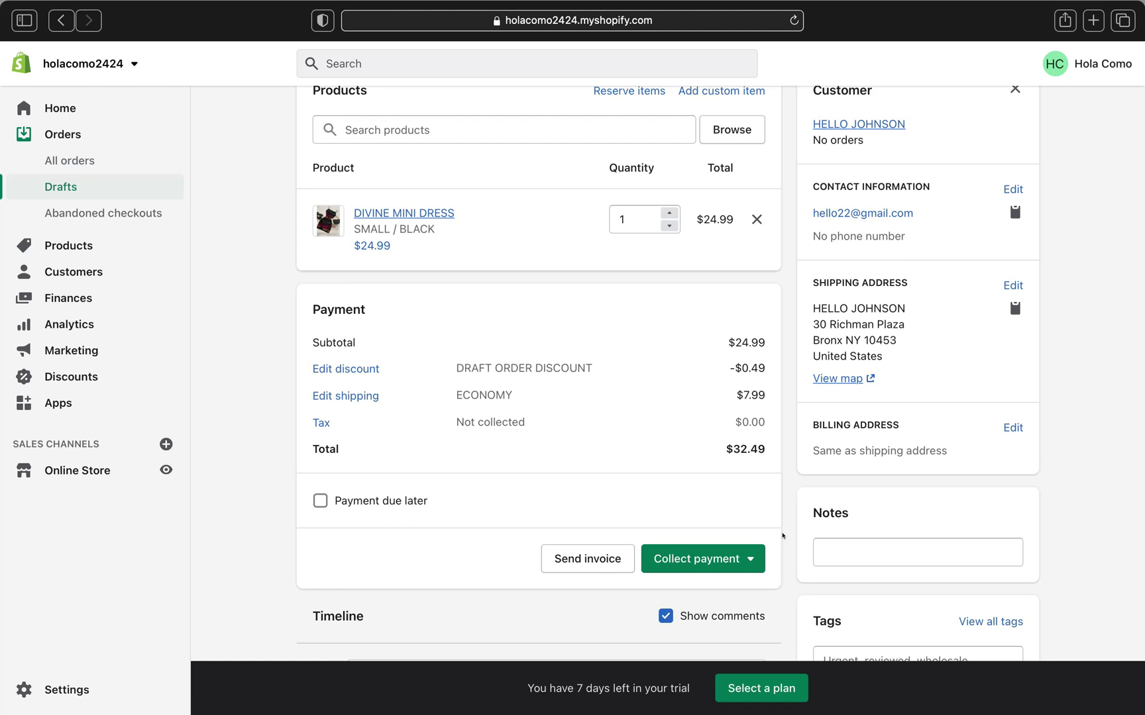
scroll(783, 536, "down", 6)
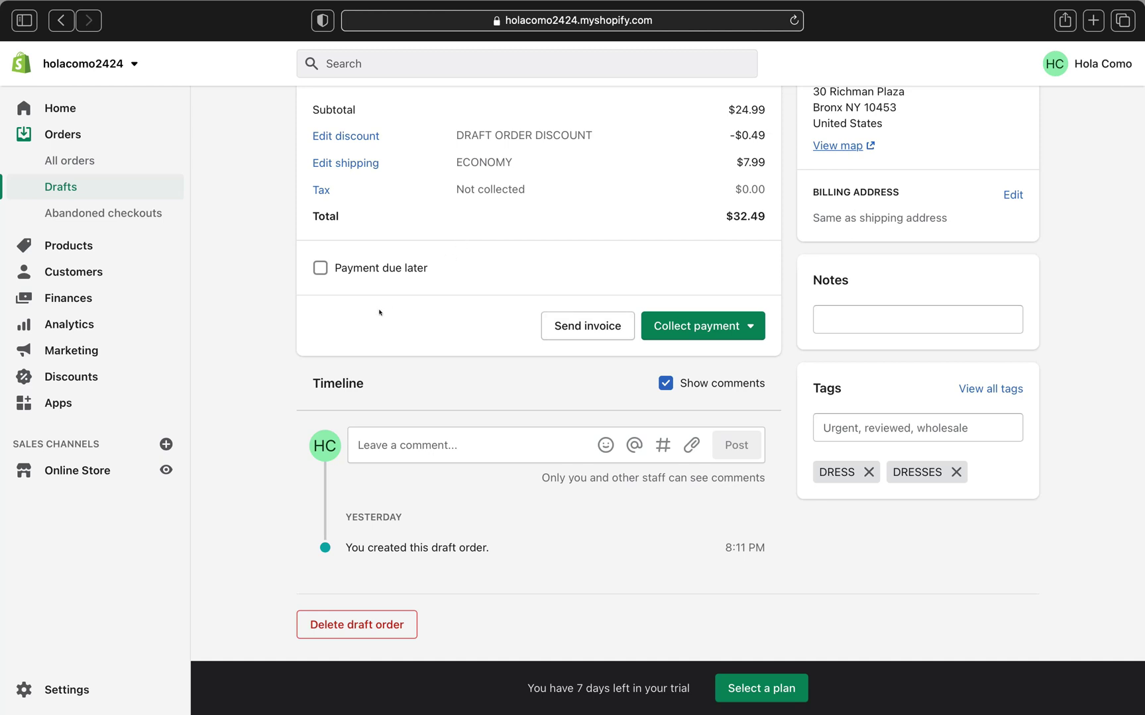
- Open the Send invoice dialog for #D1, prefilled with the customer's e-mail and subject 'Invoice {{name}}'
left_click(577, 326)
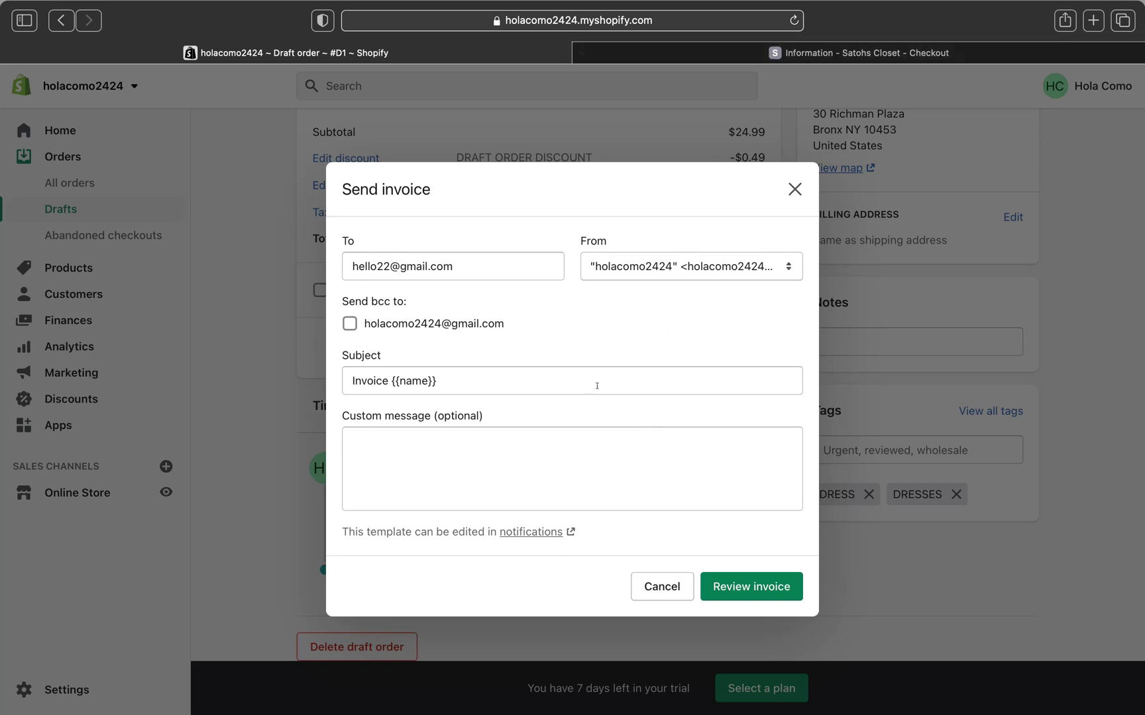
- Look over the Satohs Closet hoodie-set checkout page, then return to draft order #D1
left_click(745, 45)
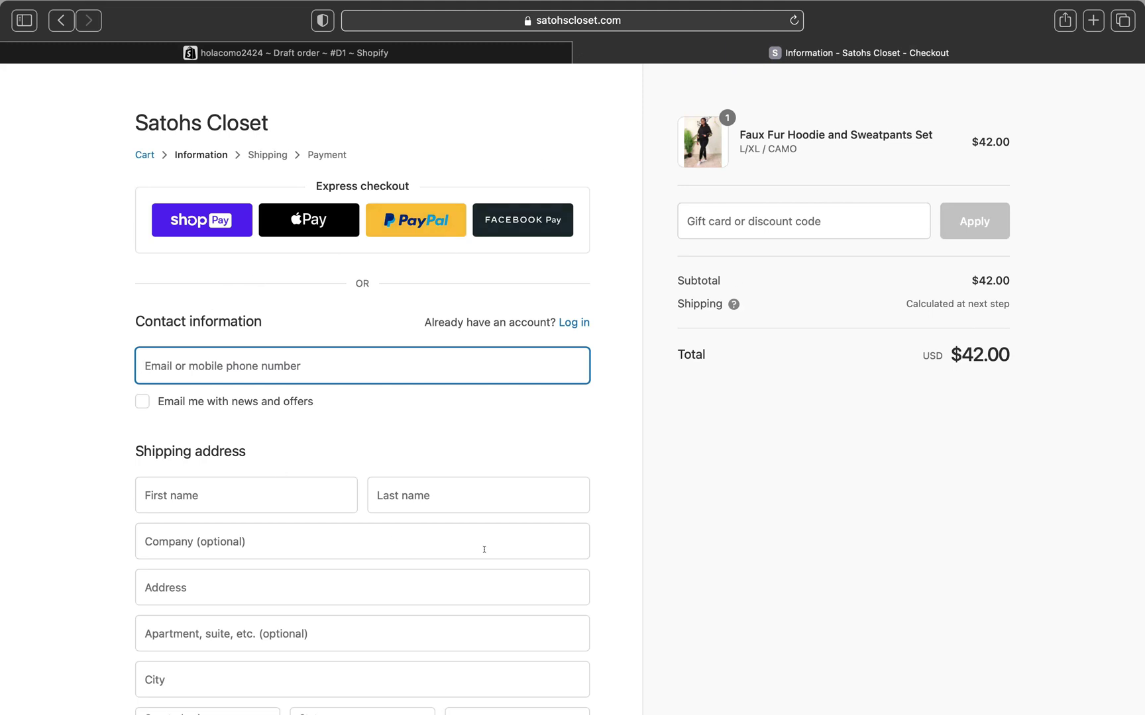
scroll(246, 519, "down", 5)
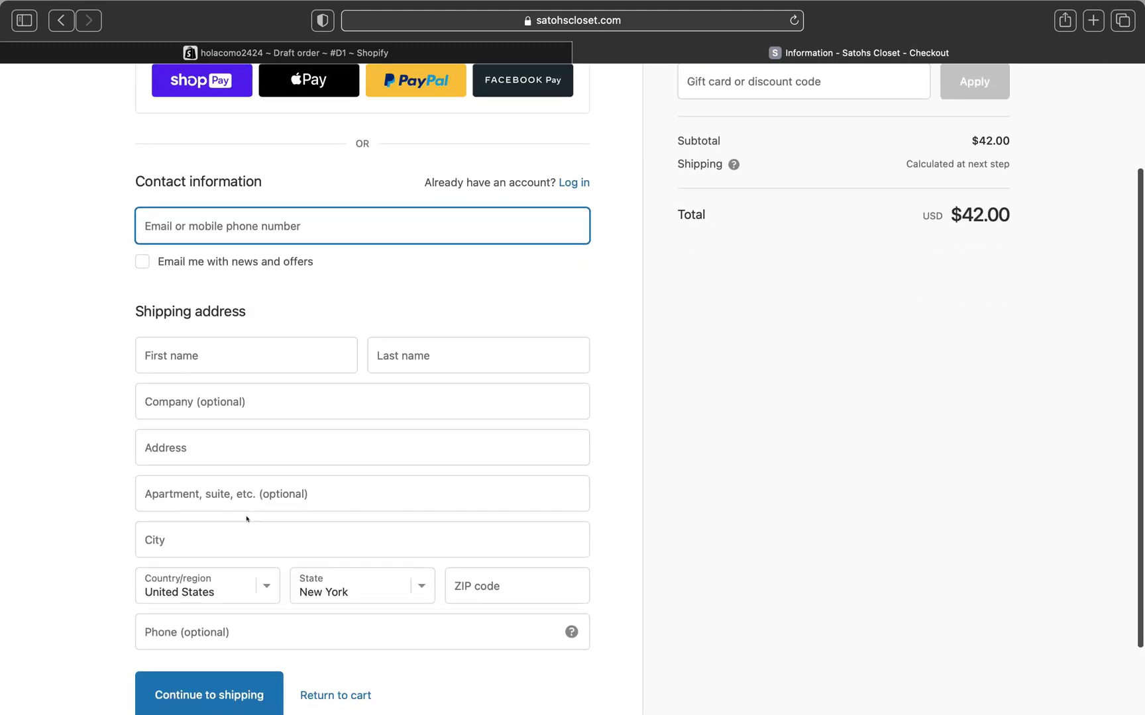
left_click(208, 261)
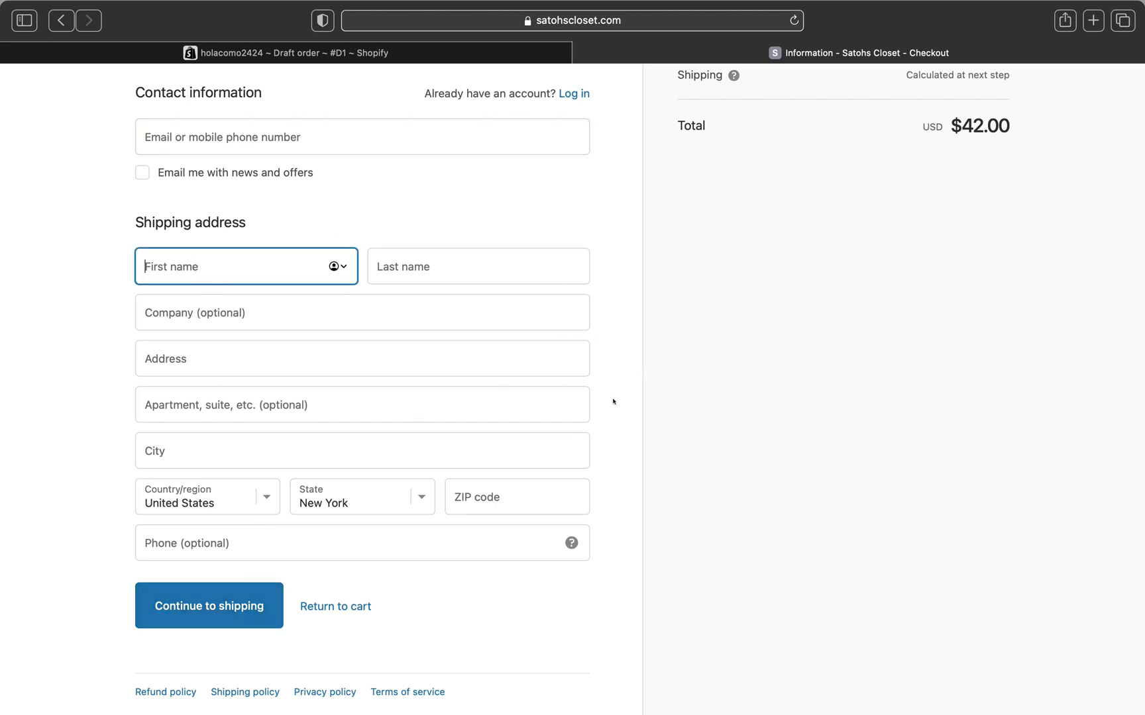
scroll(455, 436, "up", 1)
scroll(455, 437, "up", 5)
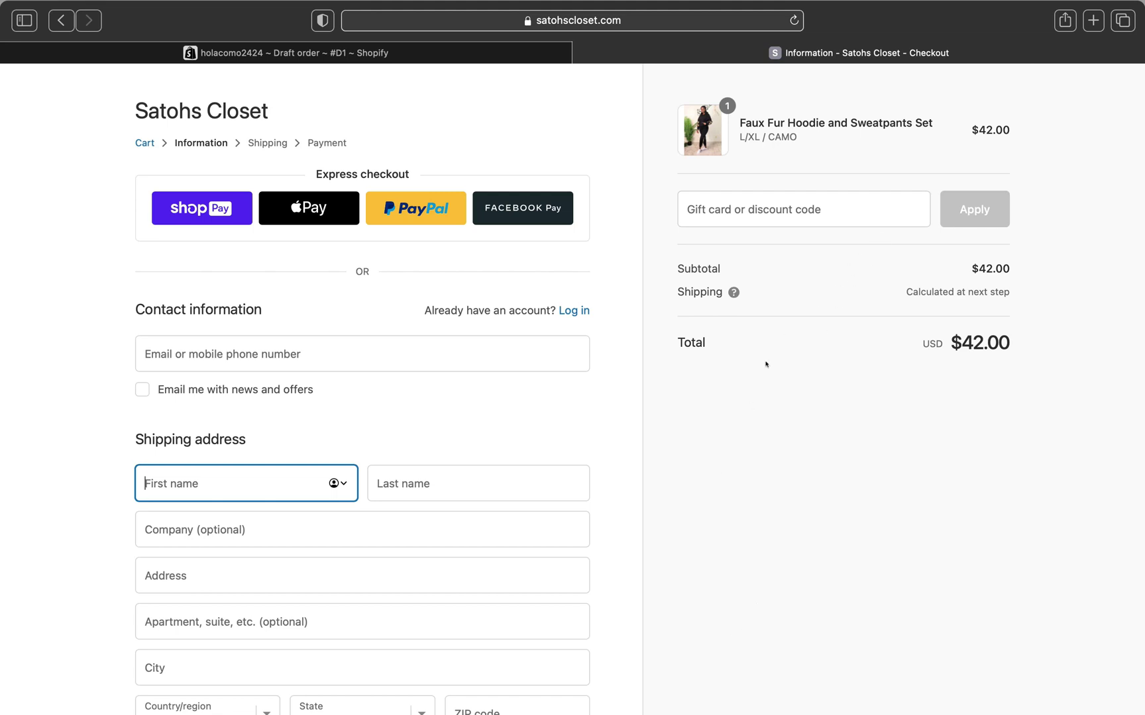
key("ctrl+shift+Tab")
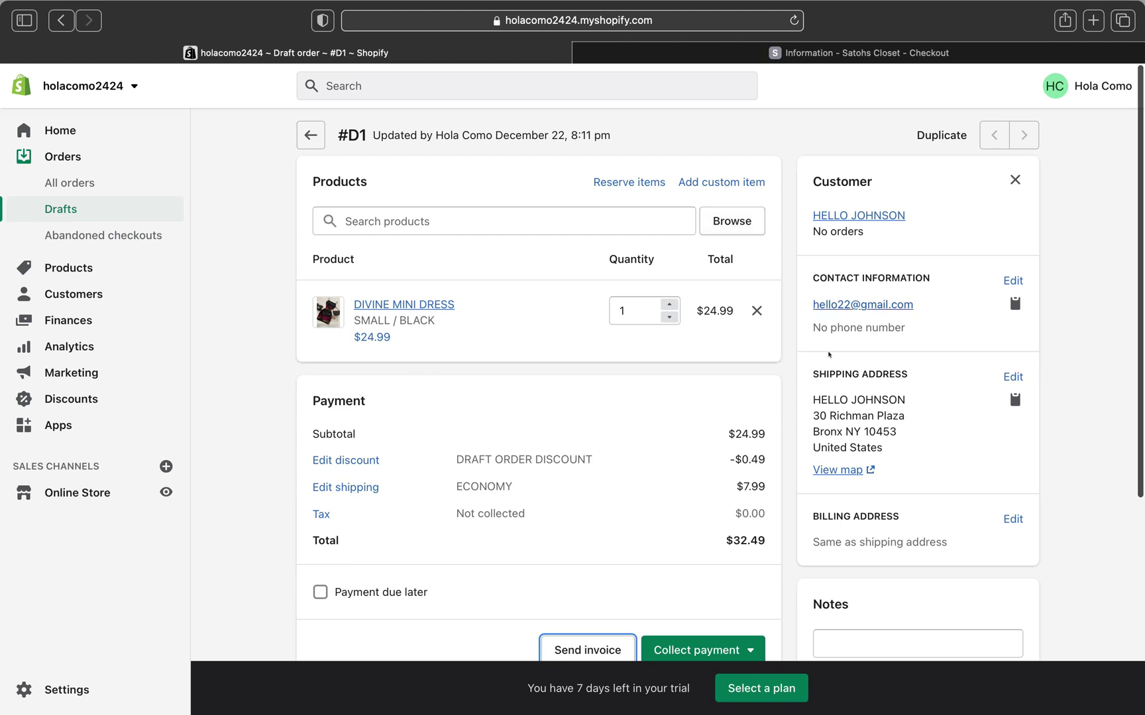
scroll(918, 467, "down", 9)
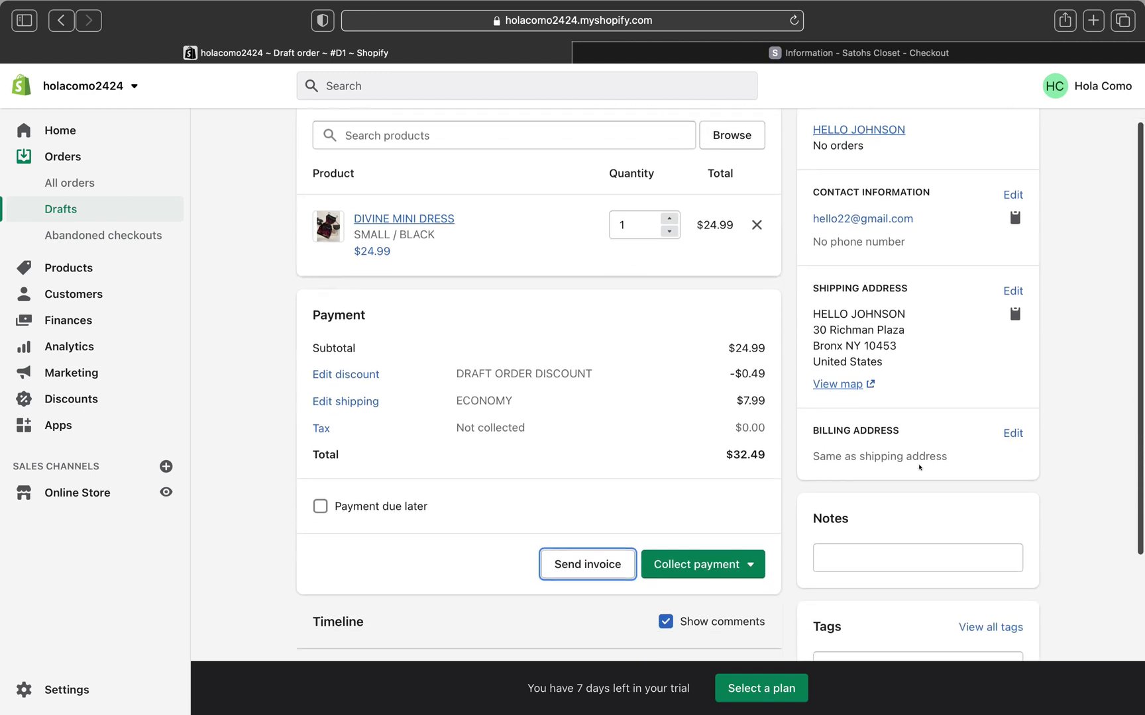
scroll(917, 456, "down", 1)
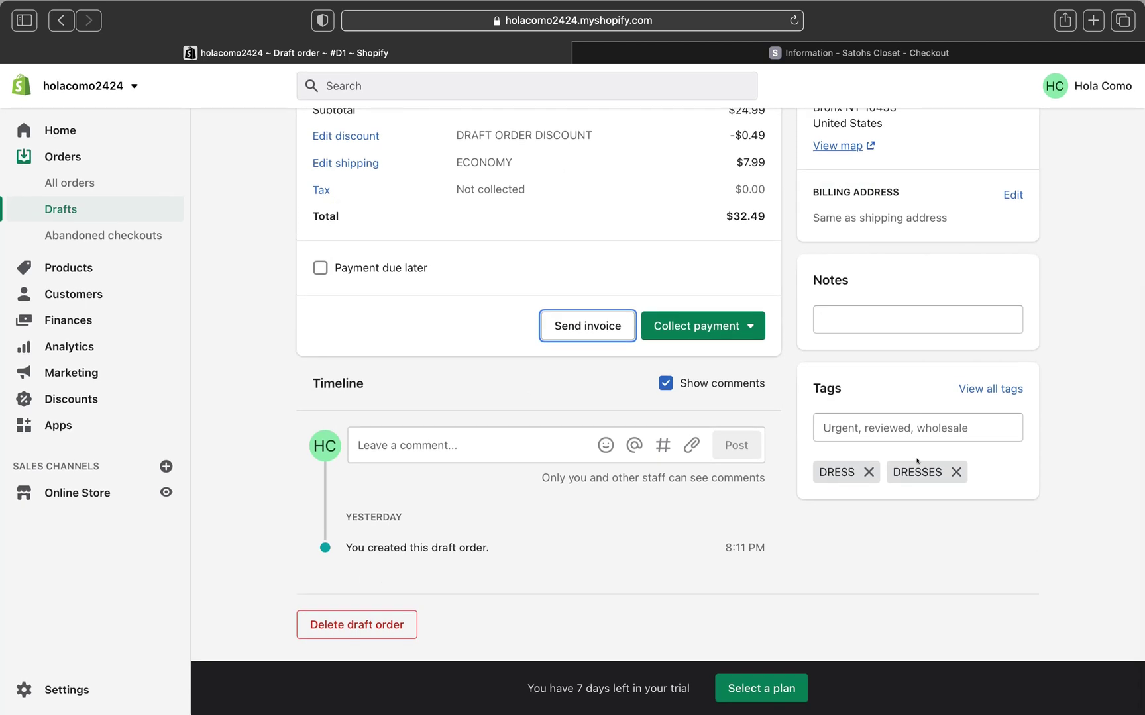
scroll(916, 438, "up", 3)
scroll(915, 414, "up", 2)
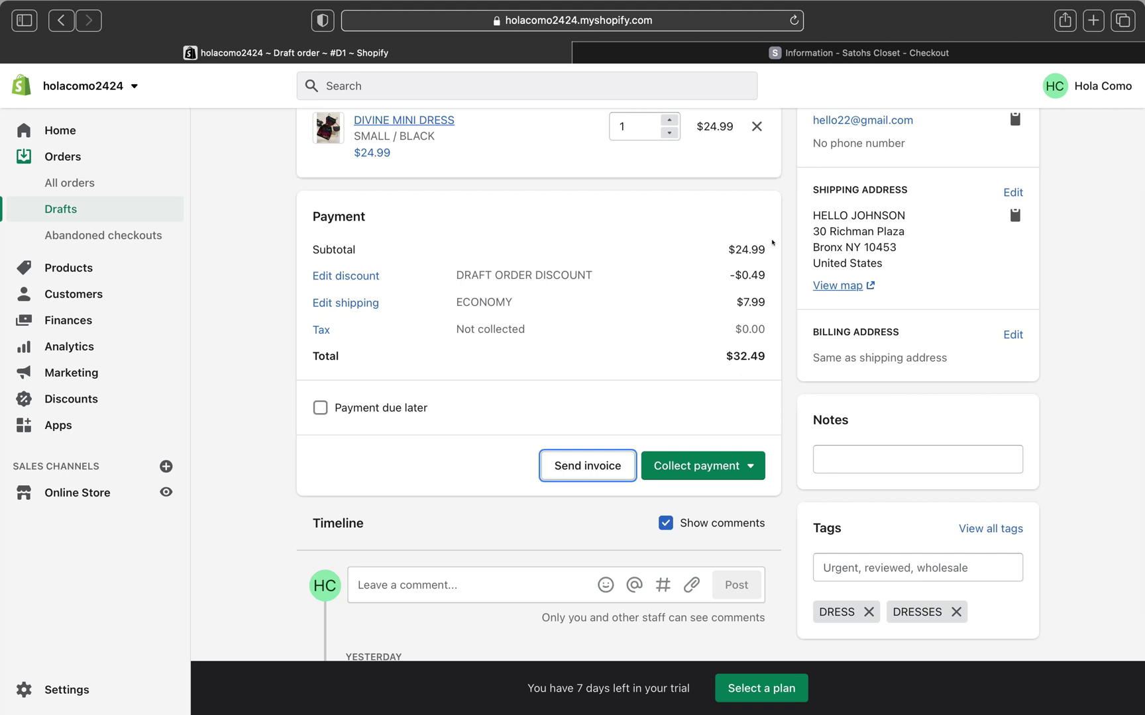
scroll(772, 242, "down", 7)
scroll(772, 241, "up", 6)
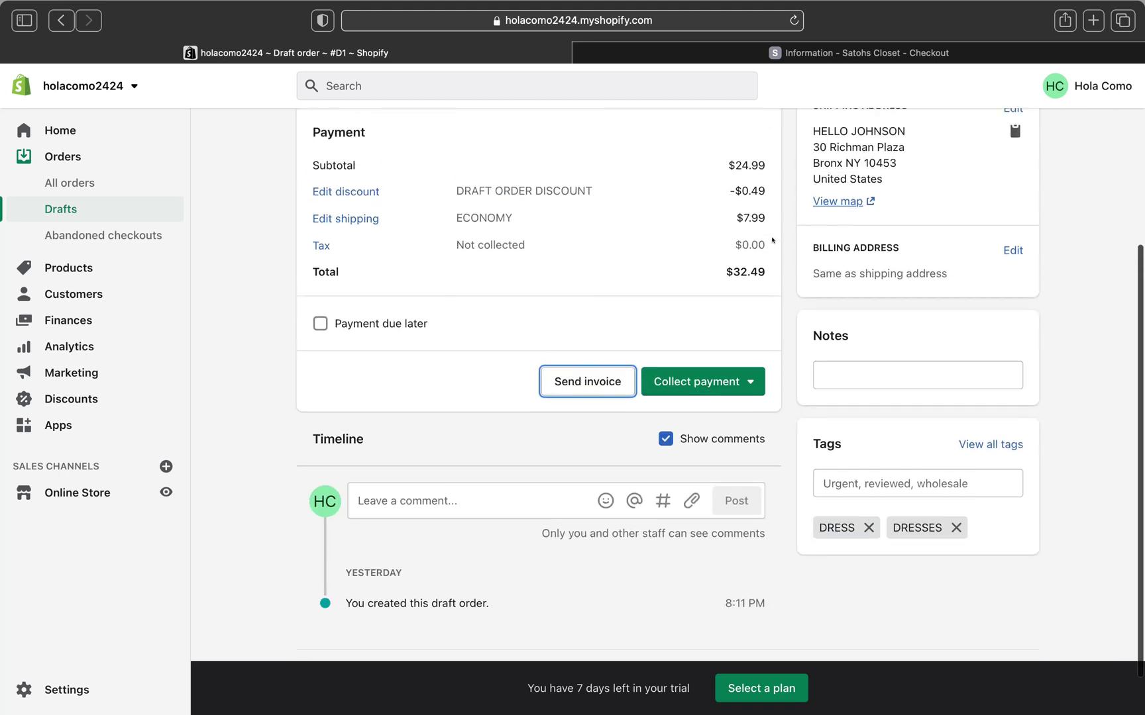
scroll(772, 241, "up", 3)
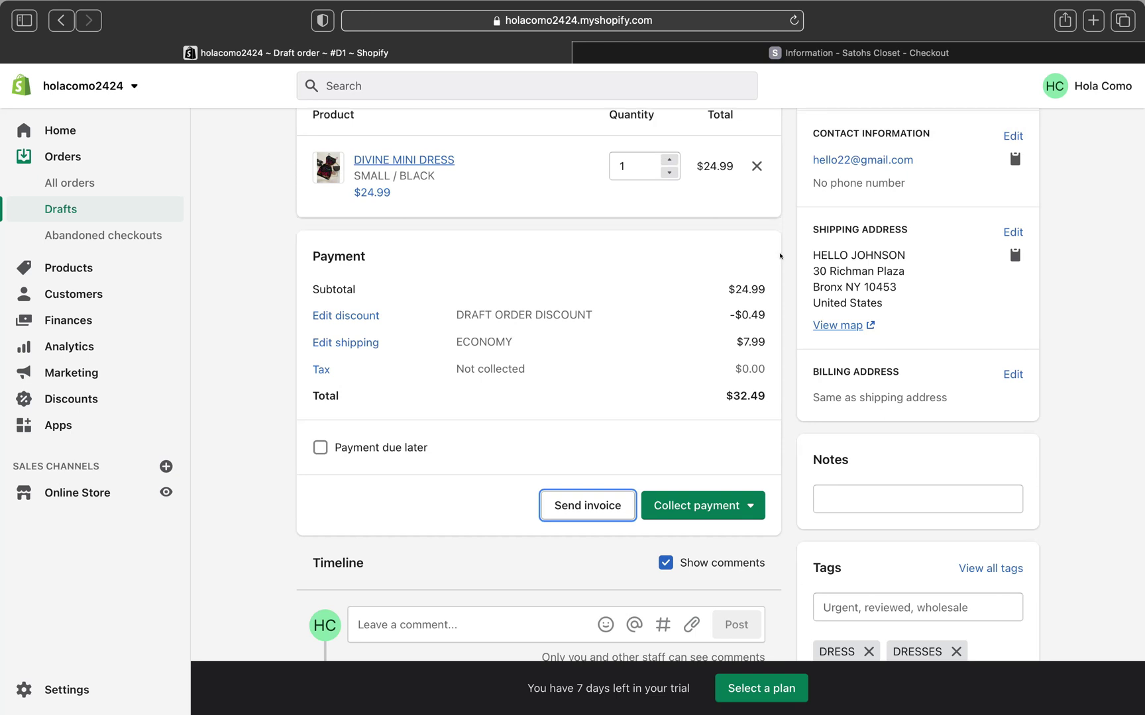
scroll(780, 257, "up", 5)
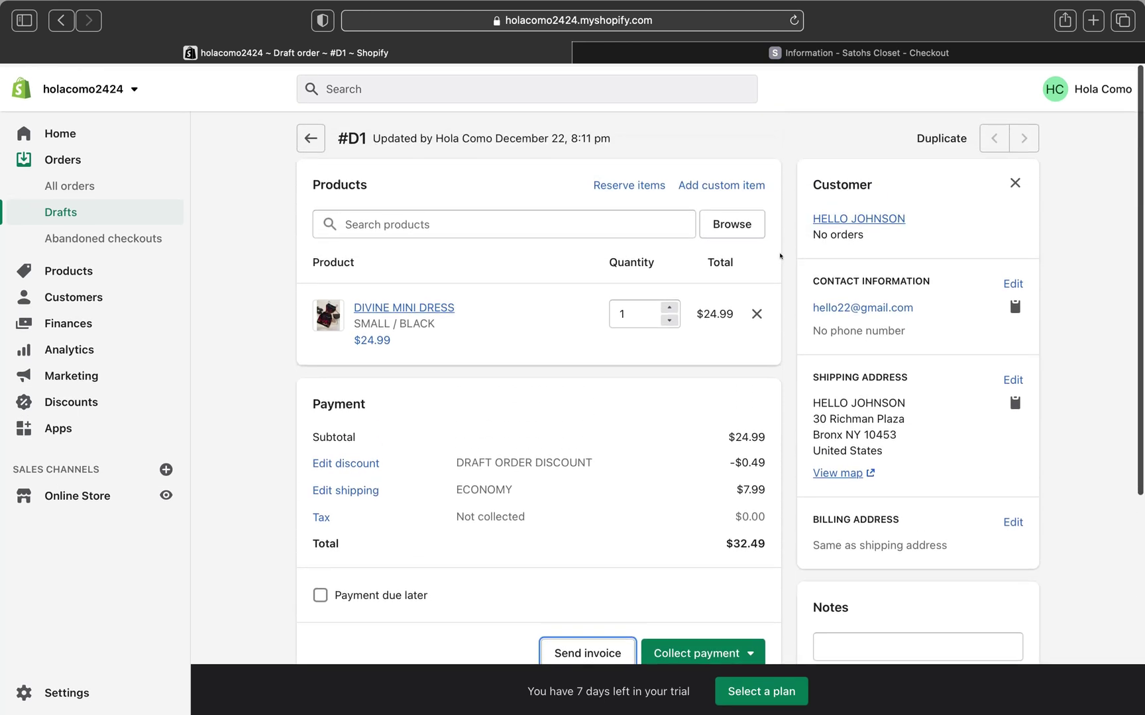
scroll(780, 257, "down", 8)
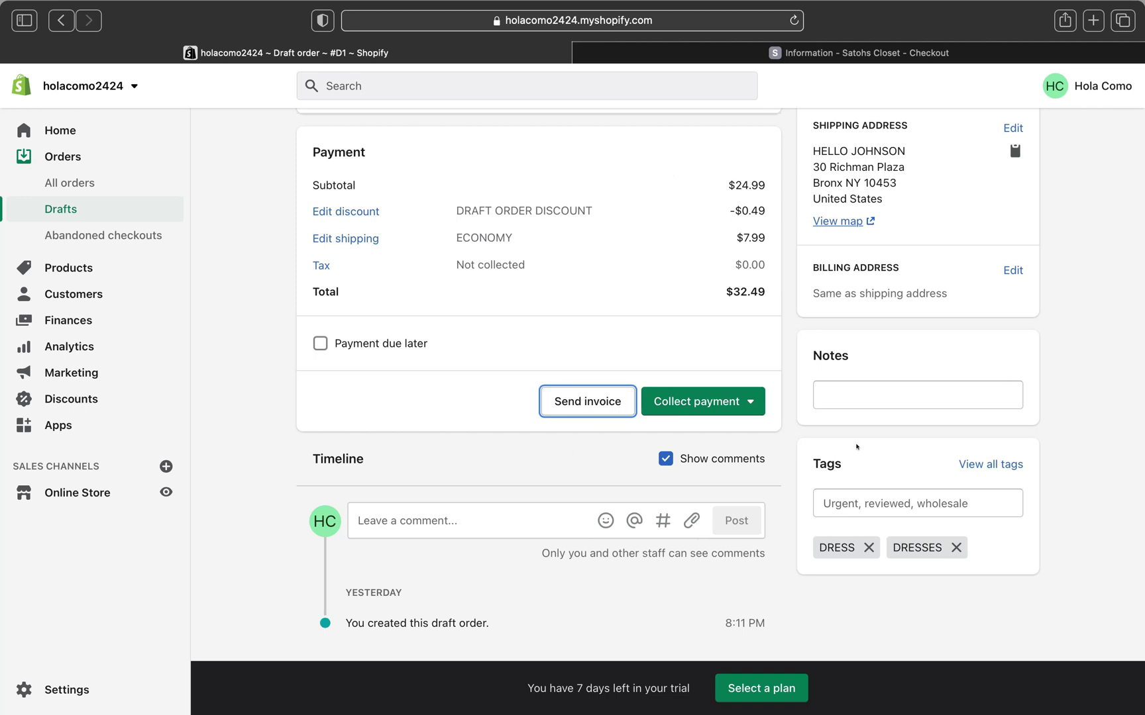
- Reopen the invoice form and enter the custom message 'Thank you for supporting my business.'
left_click(604, 394)
left_click(604, 387)
left_click(603, 401)
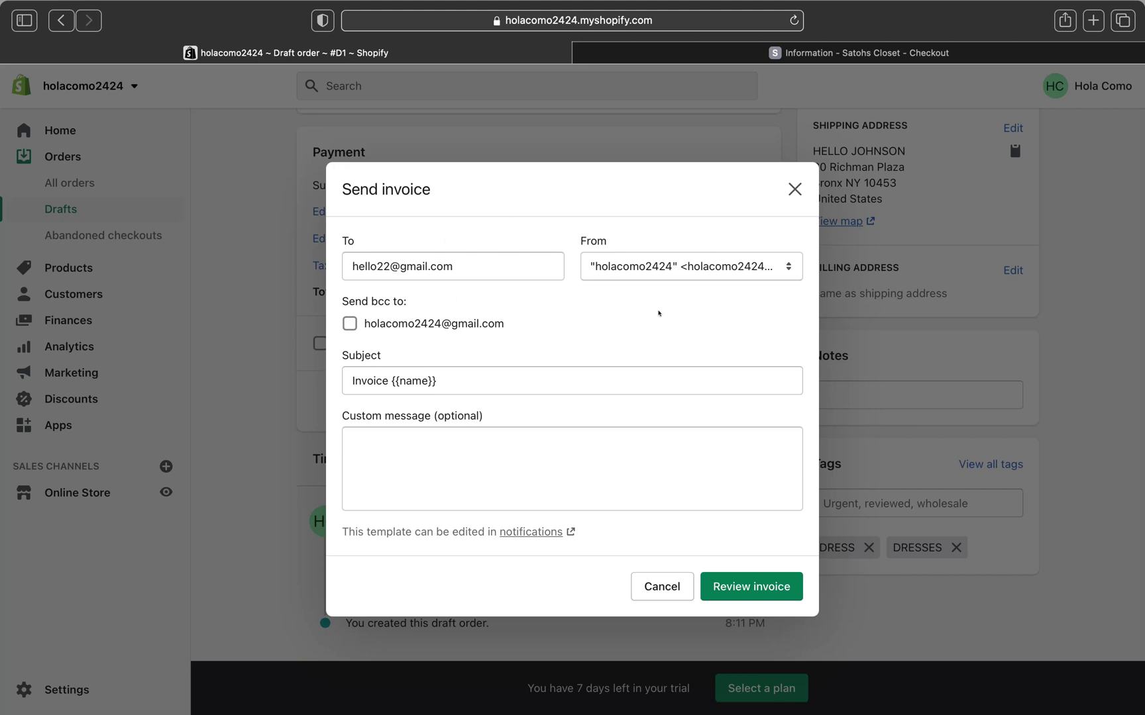
left_click(418, 457)
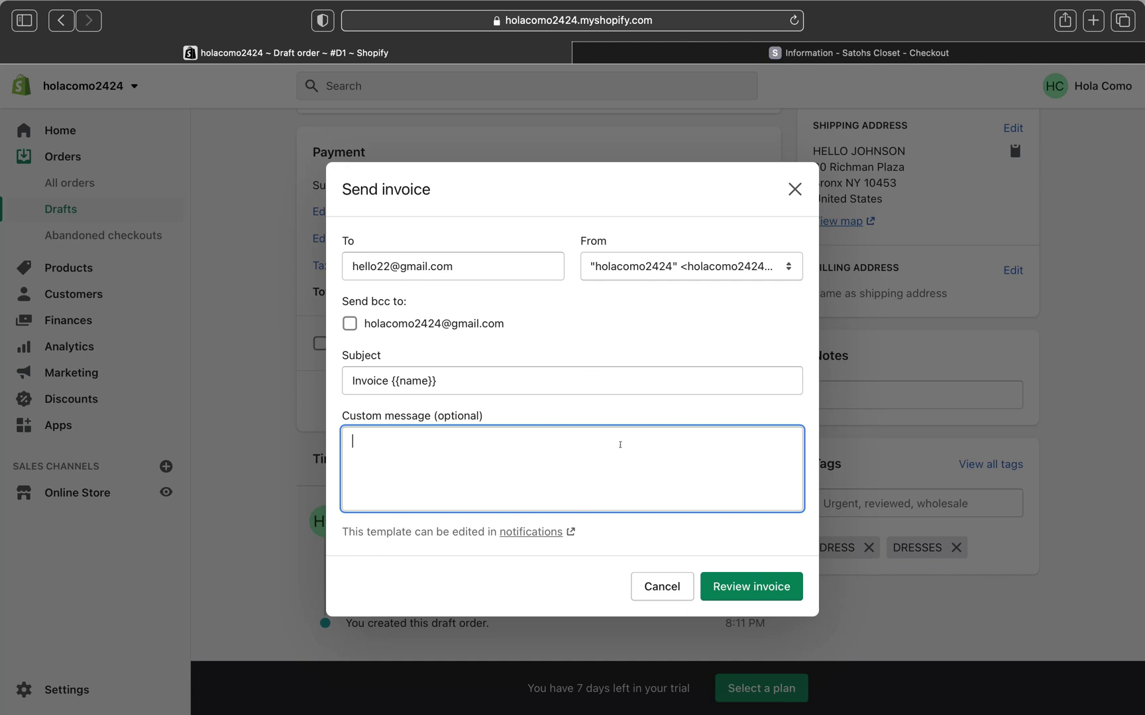
type("Than")
type("k you f")
type("or suppor")
type("in")
key("BackSpace")
key("BackSpace")
key("BackSpace")
type("r")
key("BackSpace")
type("rti")
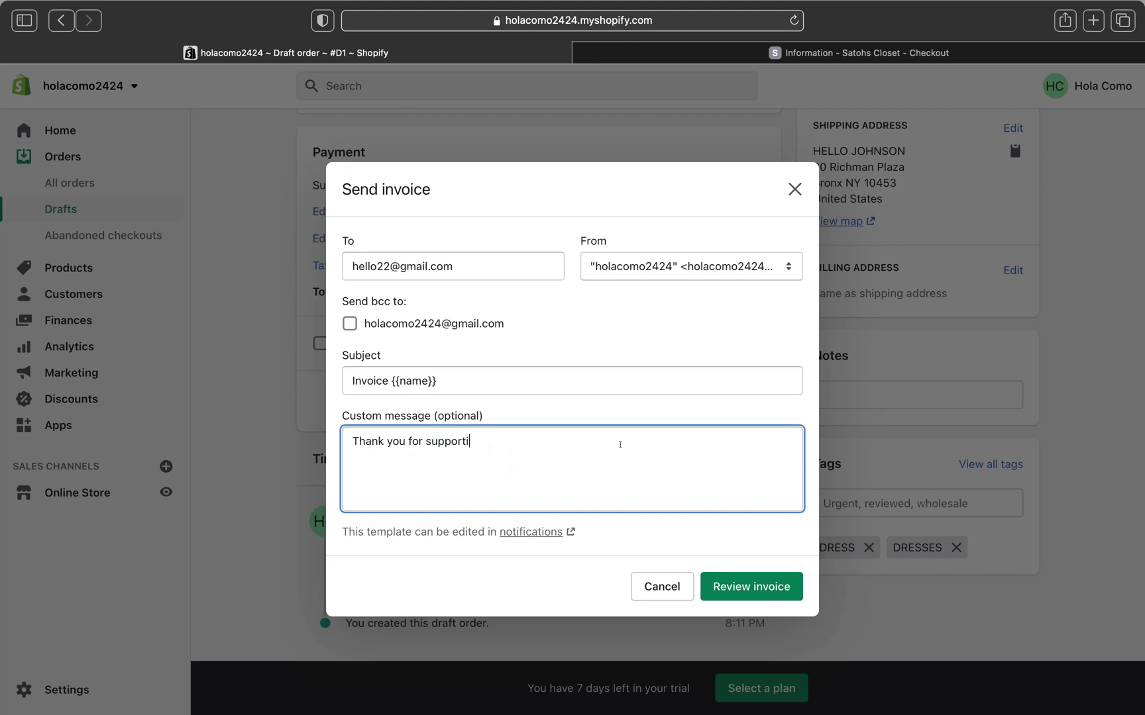
type("ng my business.")
scroll(492, 353, "down", 1)
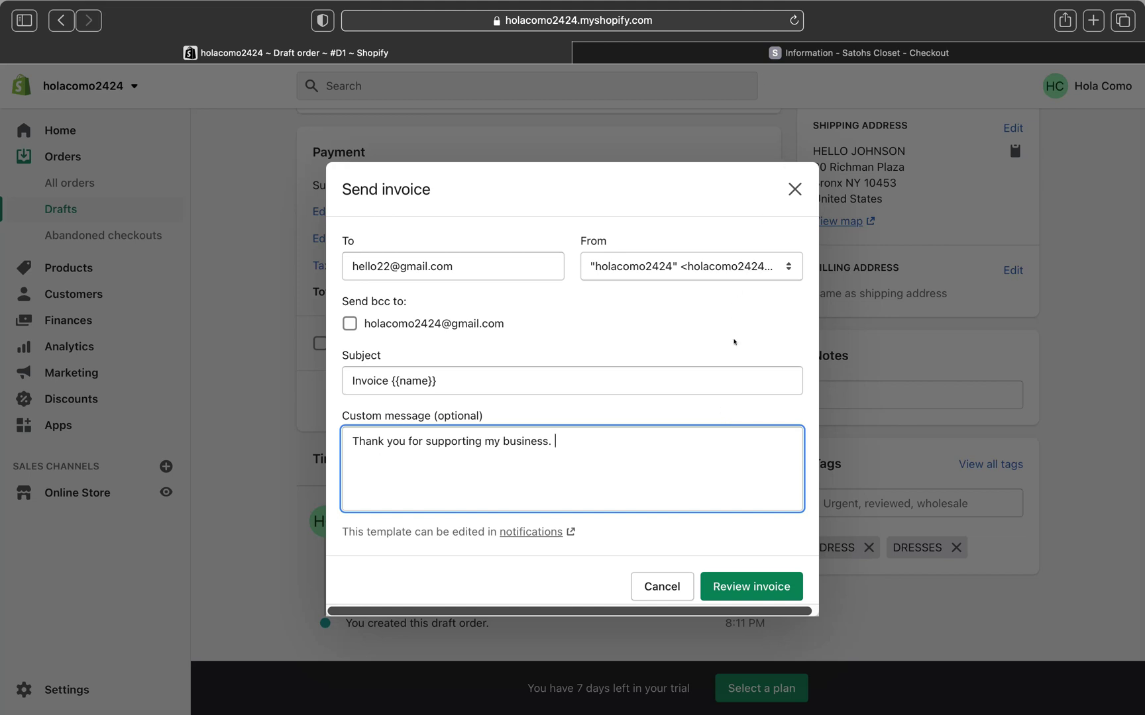
- Glance at the checkout page, then close the invoice form without sending it
left_click(745, 54)
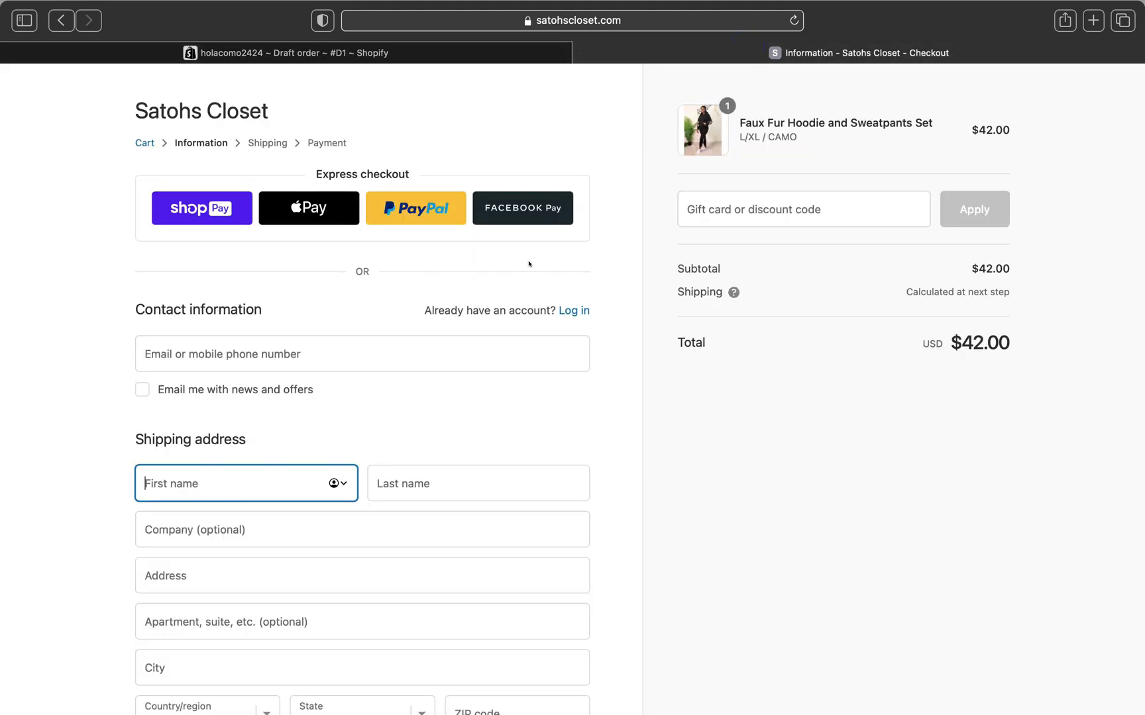
left_click(455, 47)
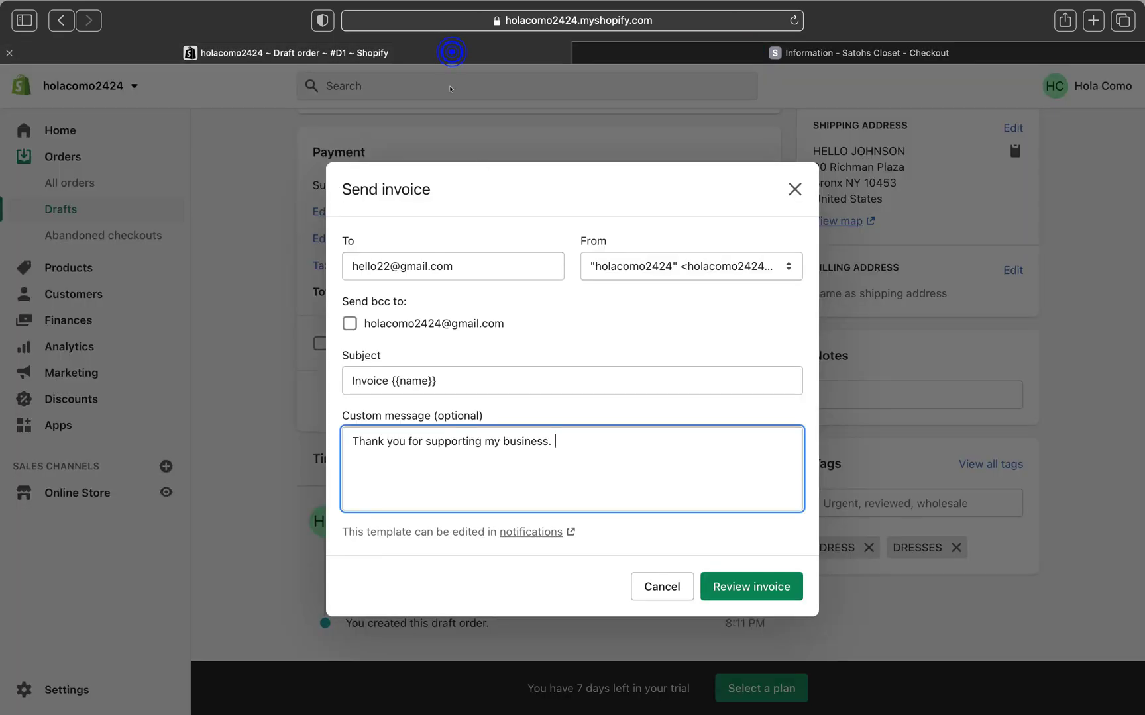
left_click(784, 181)
- From the Collect payment options, choose Mark as paid to bring up the $32.49 confirmation
scroll(722, 409, "down", 2)
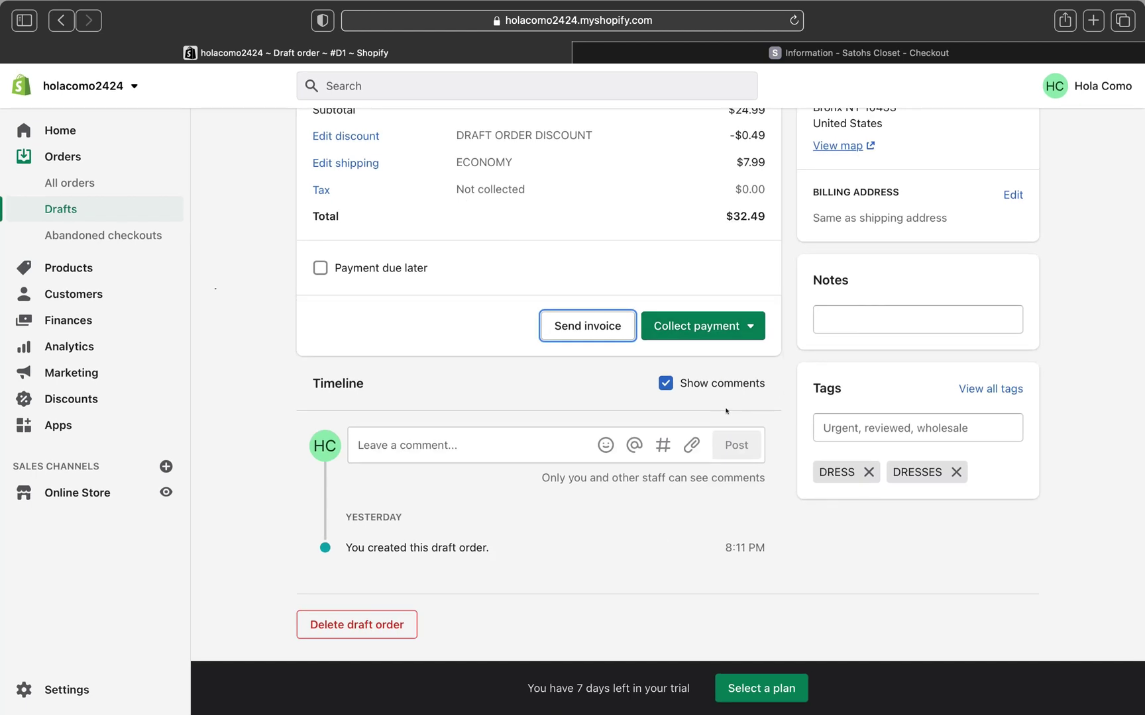
left_click(740, 325)
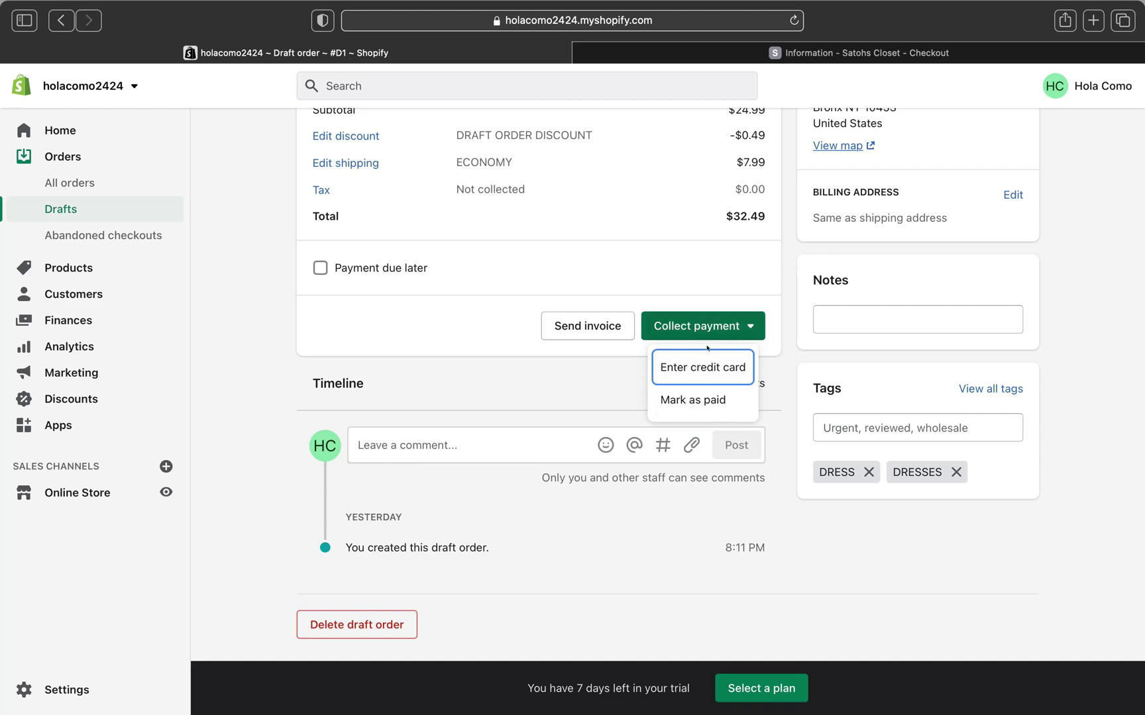
left_click(696, 368)
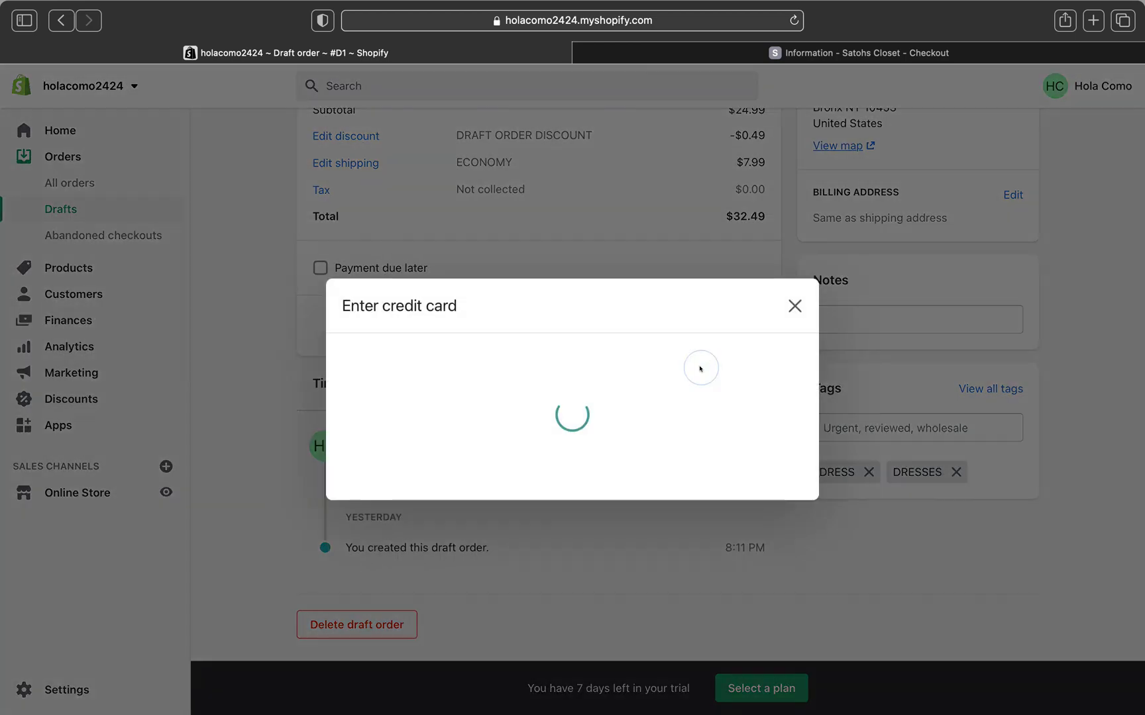
left_click(699, 377)
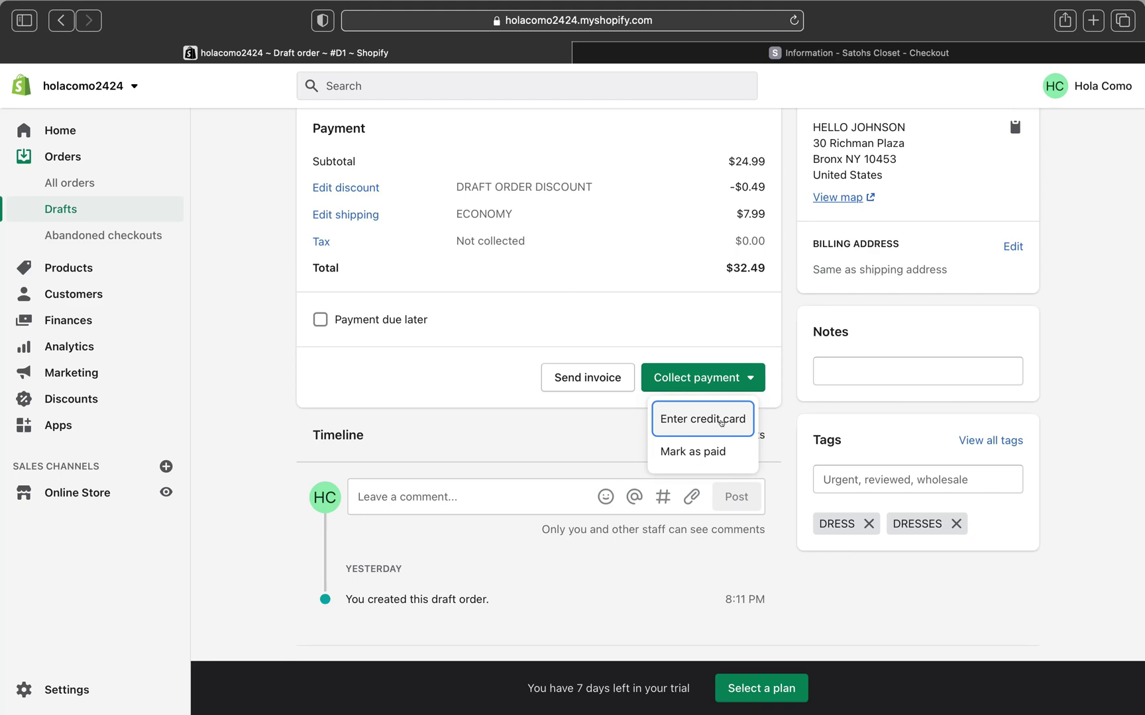
scroll(716, 451, "down", 1)
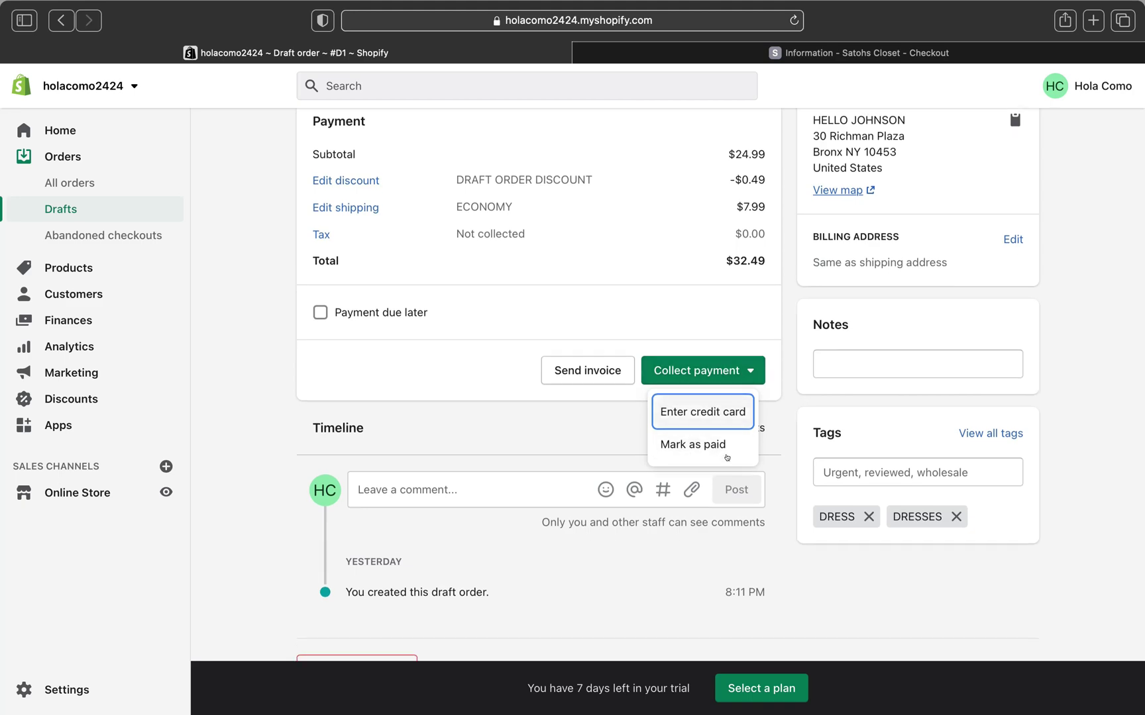
left_click(720, 445)
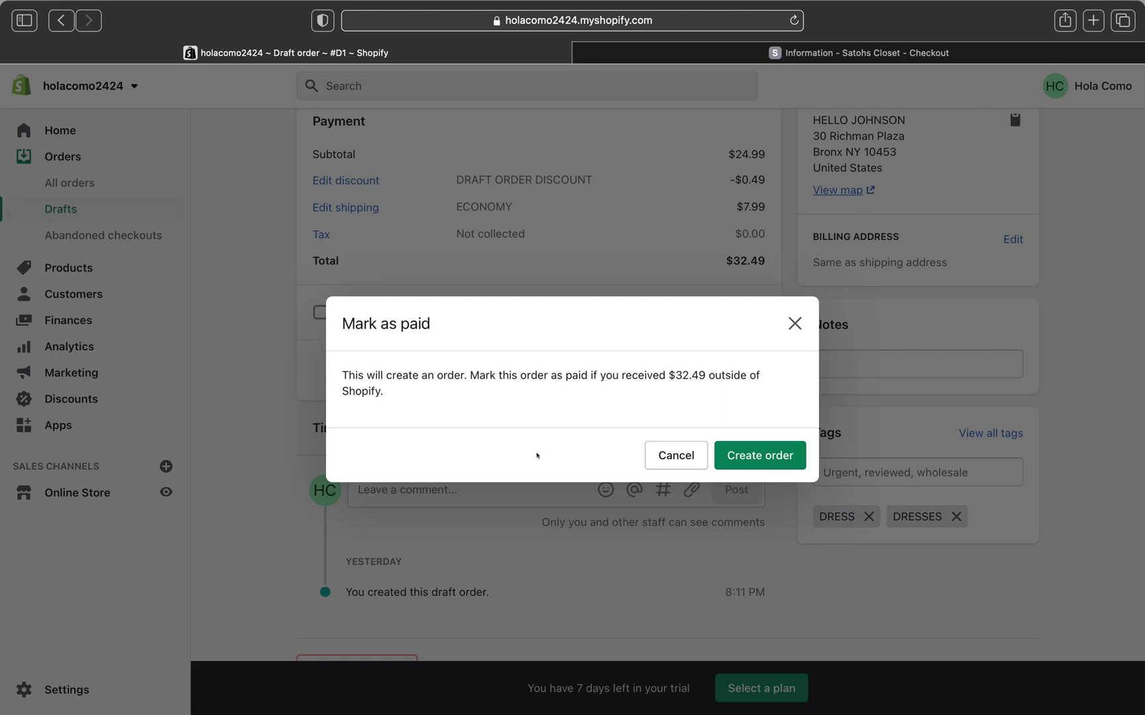
- Confirm Create order in the Mark as paid dialog and tick Payment due later on #D1
left_click(764, 457)
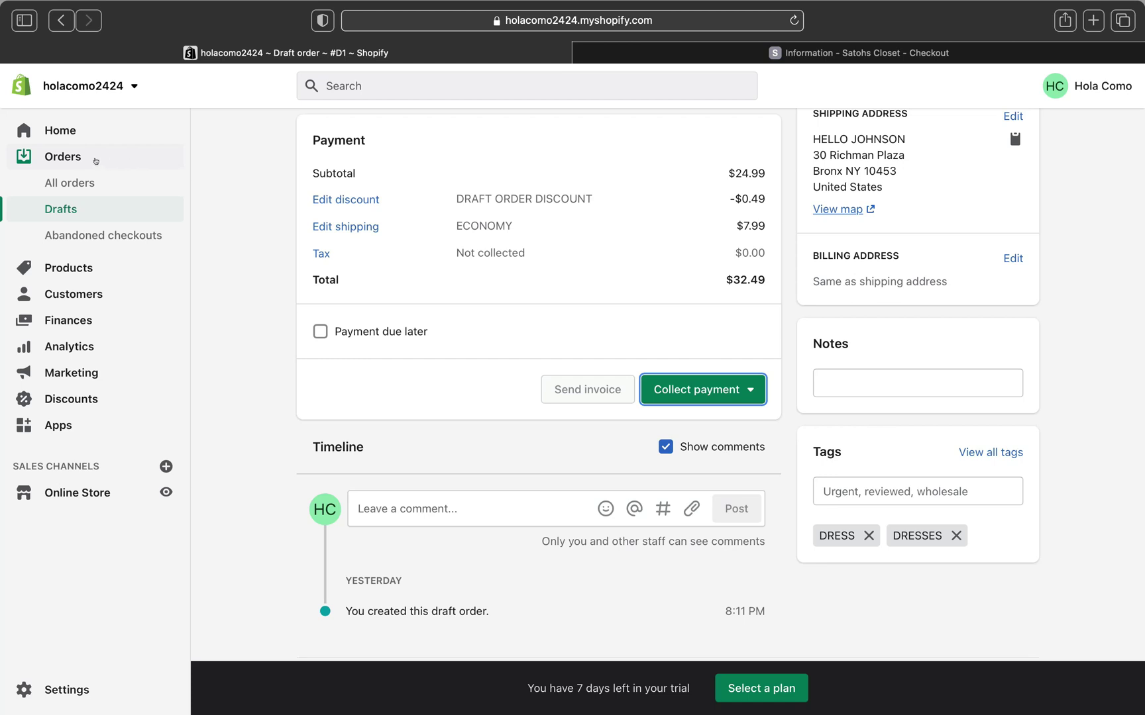
left_click(534, 371)
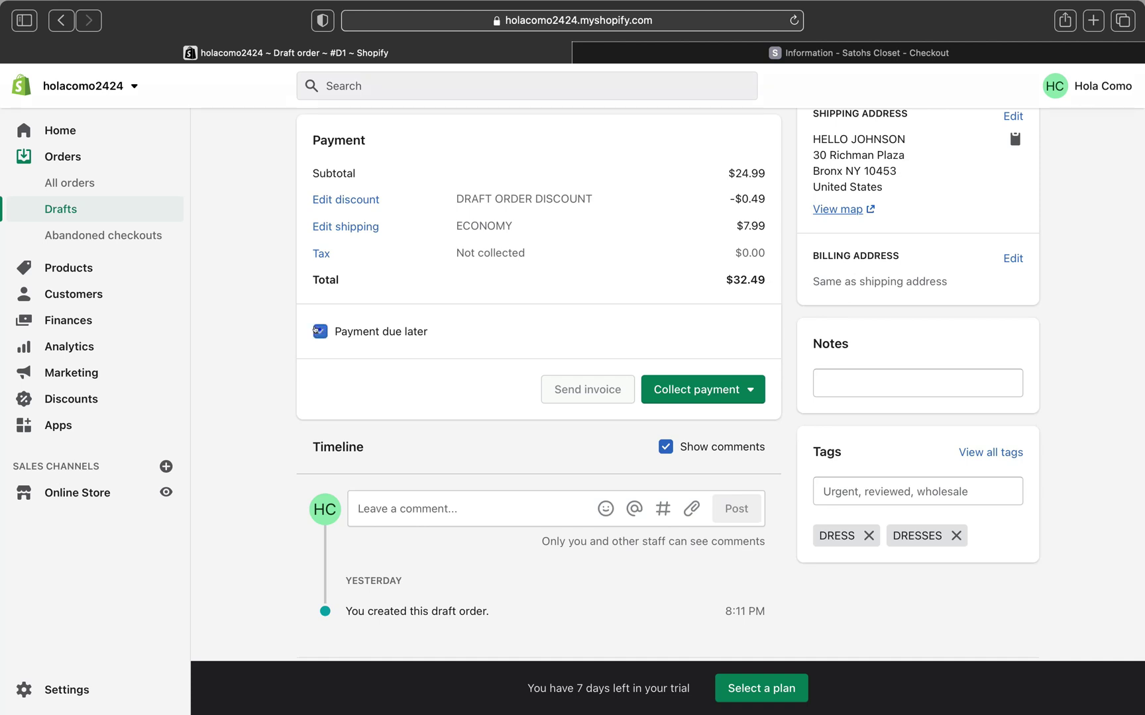
left_click(320, 331)
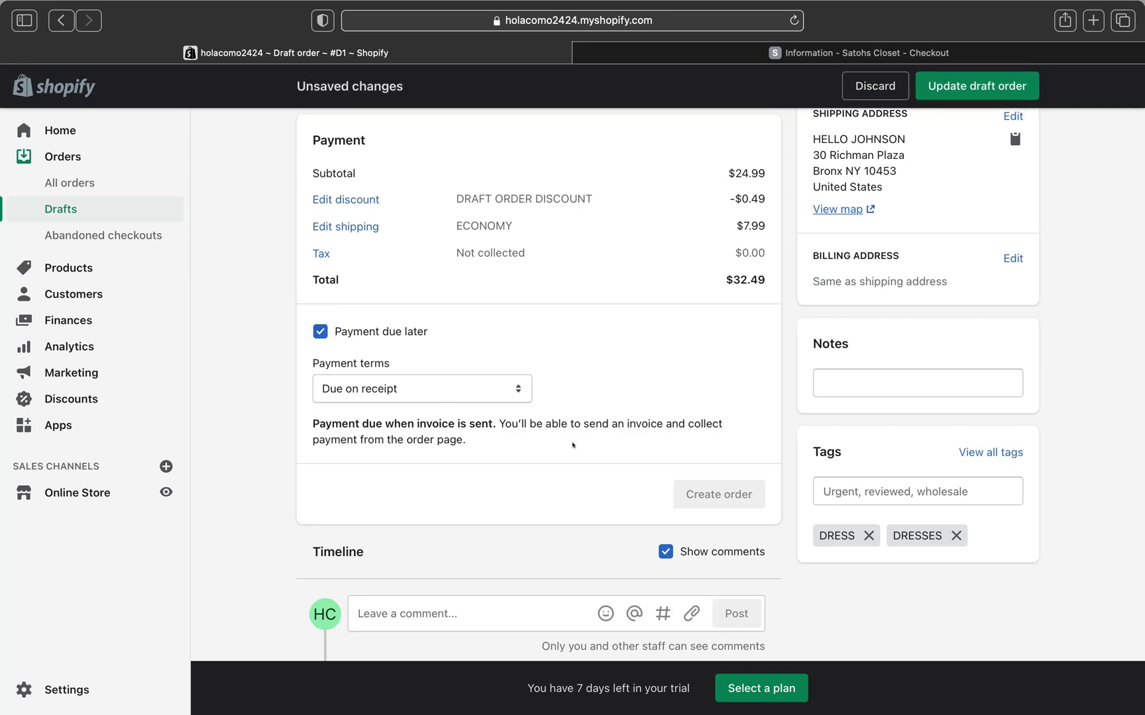
left_click(518, 395)
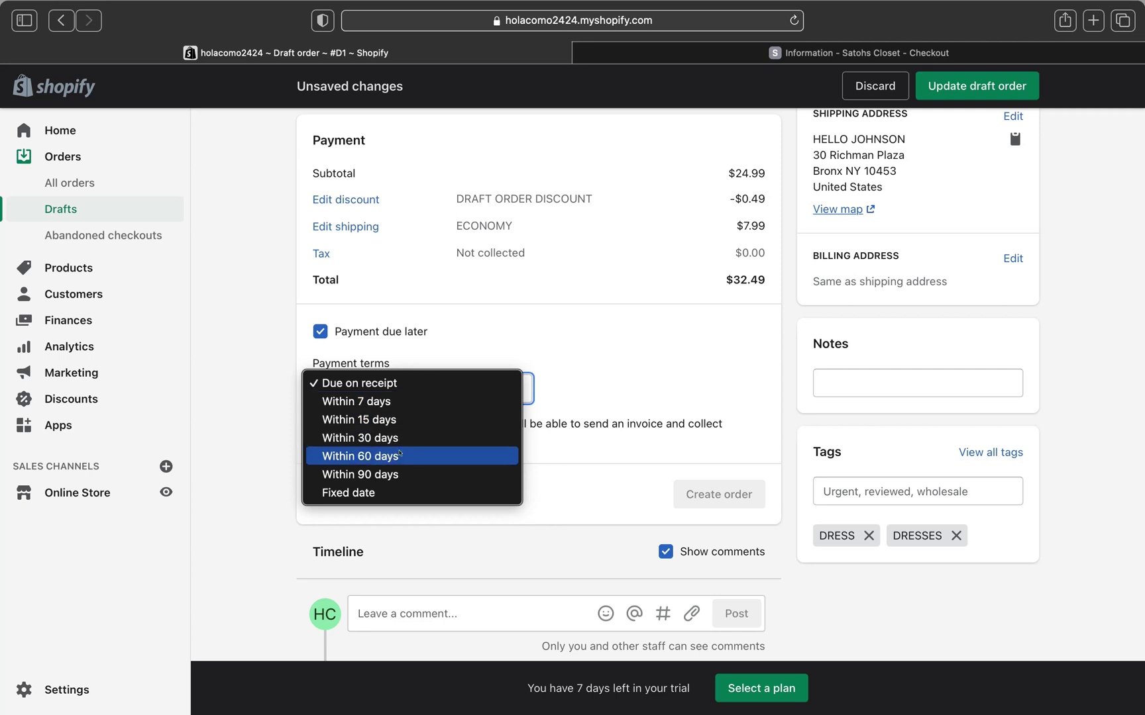
left_click(390, 492)
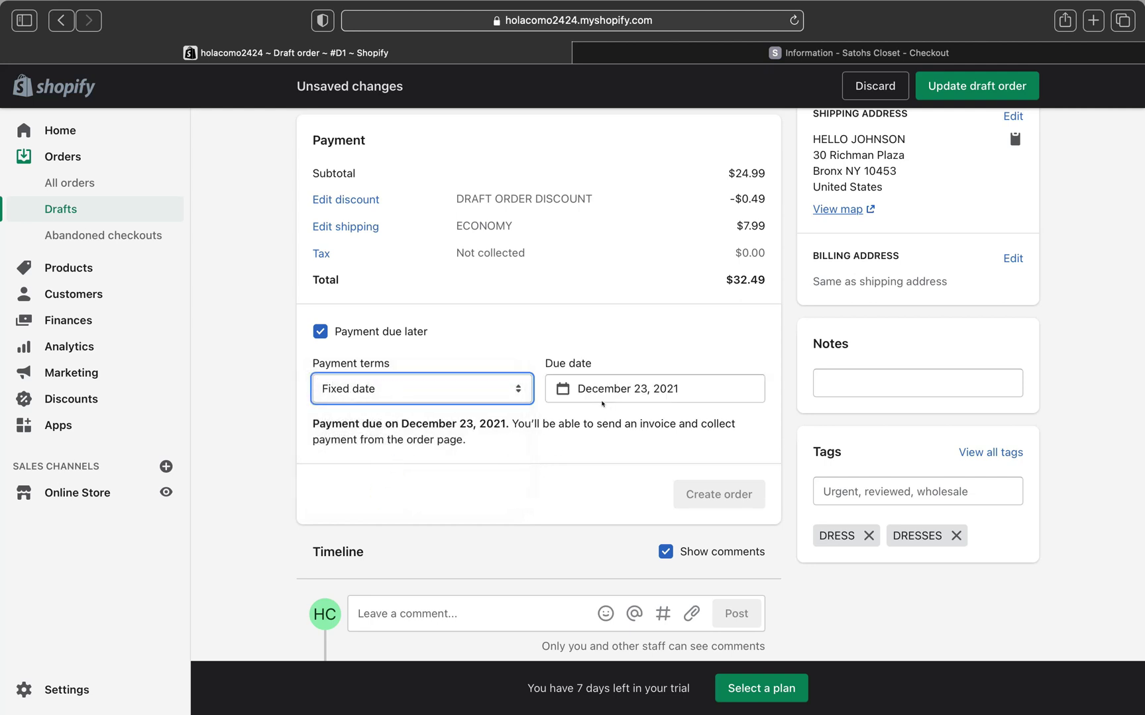
left_click(698, 390)
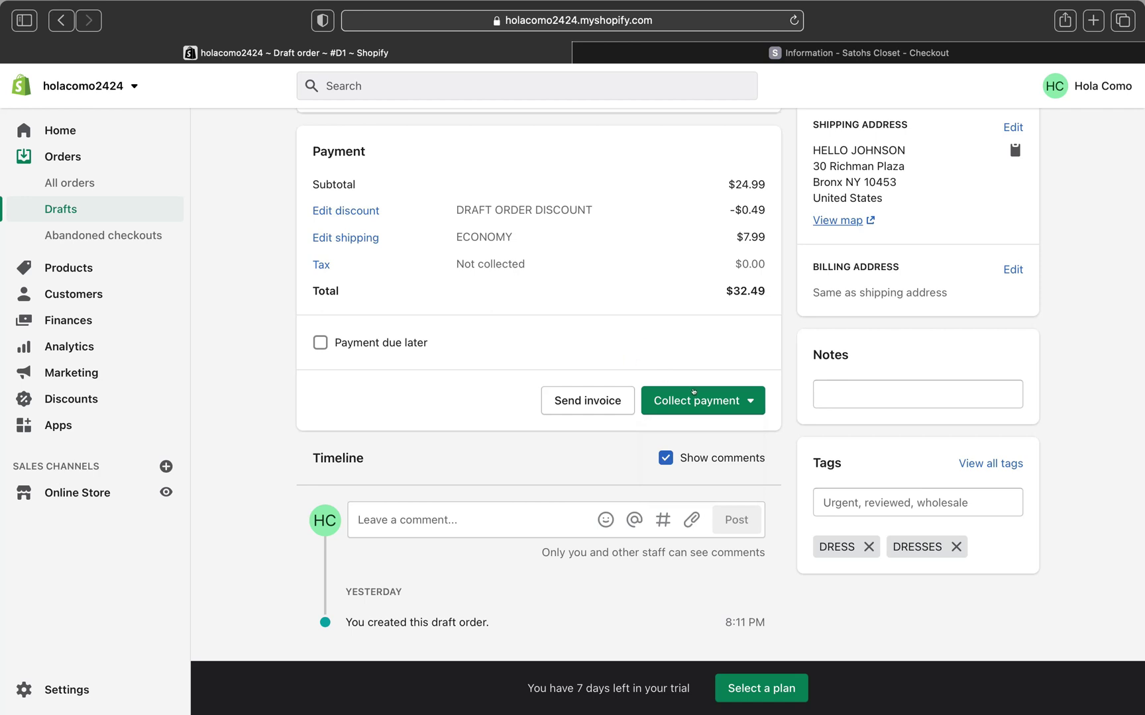
- Review the Collect payment options for draft #D1 without choosing one
left_click(750, 400)
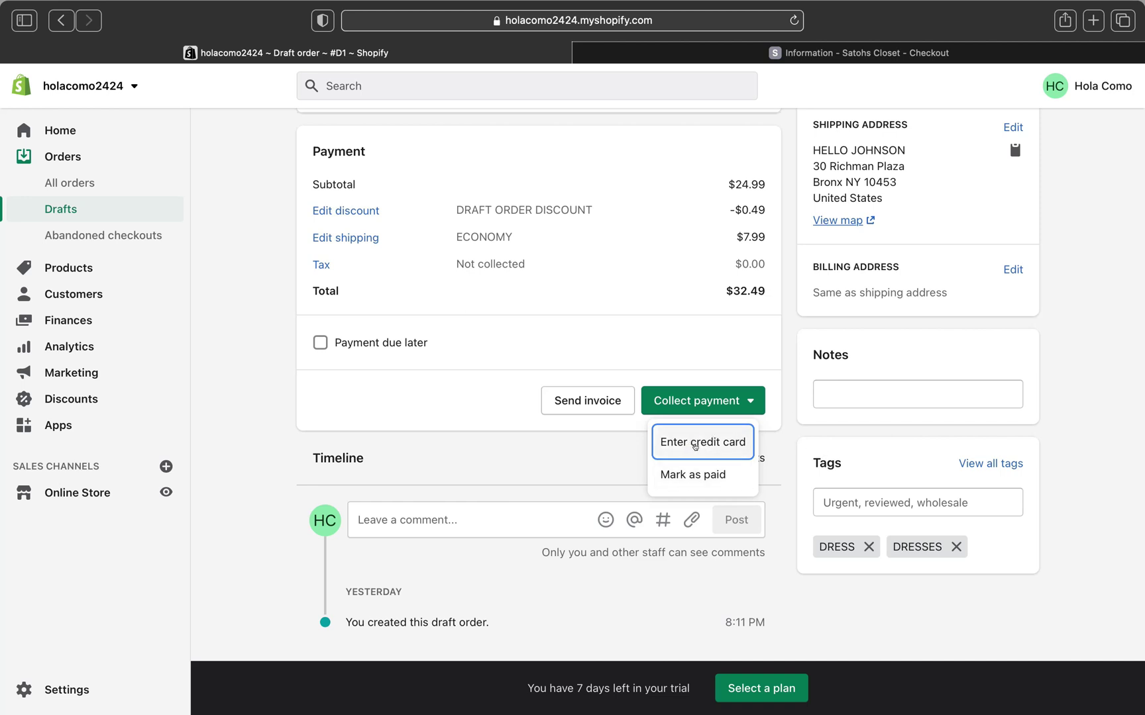
scroll(667, 288, "up", 3)
scroll(668, 288, "down", 4)
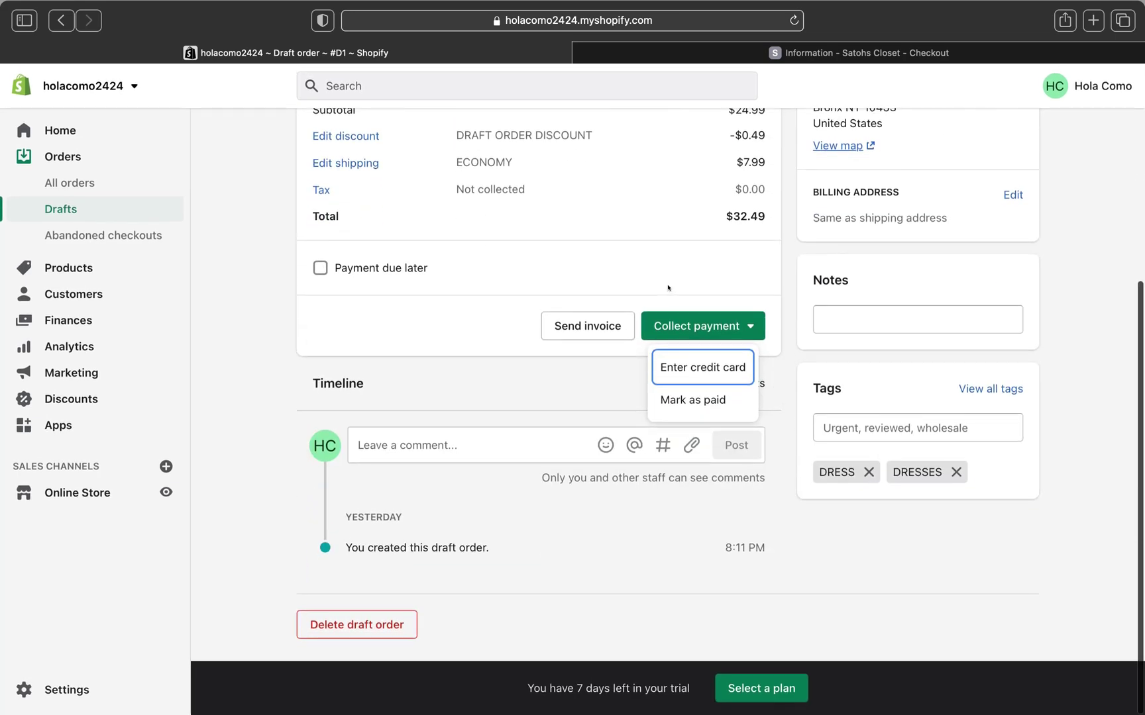
scroll(668, 288, "up", 2)
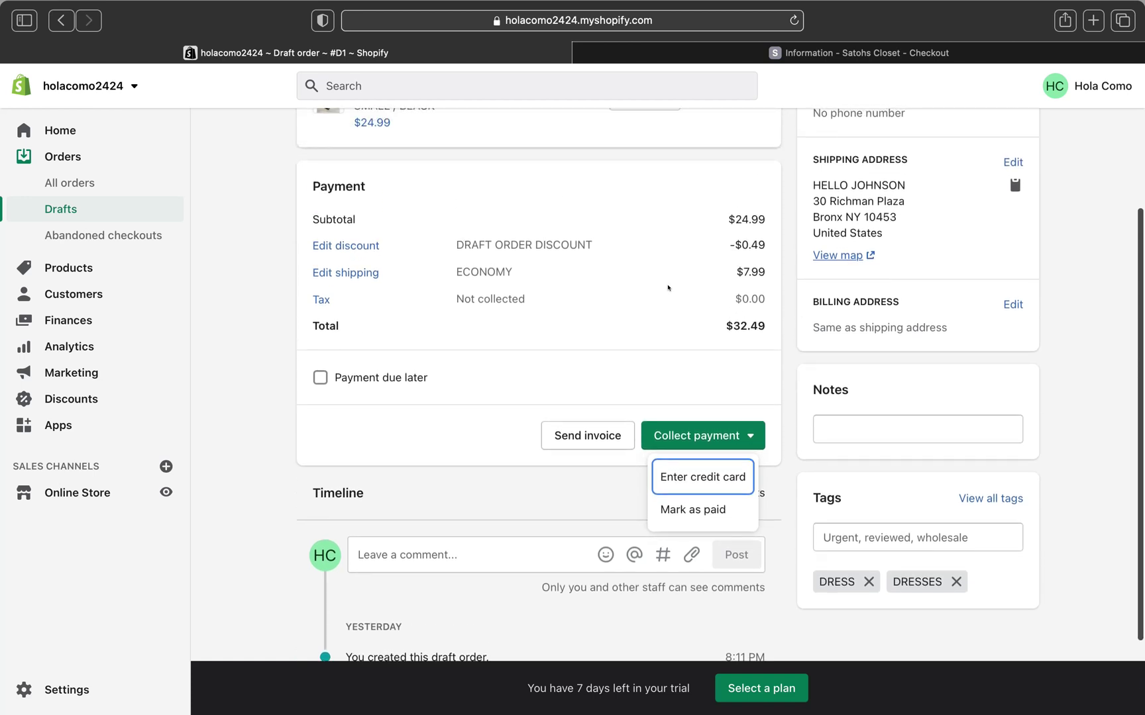
scroll(668, 289, "down", 1)
scroll(667, 288, "down", 3)
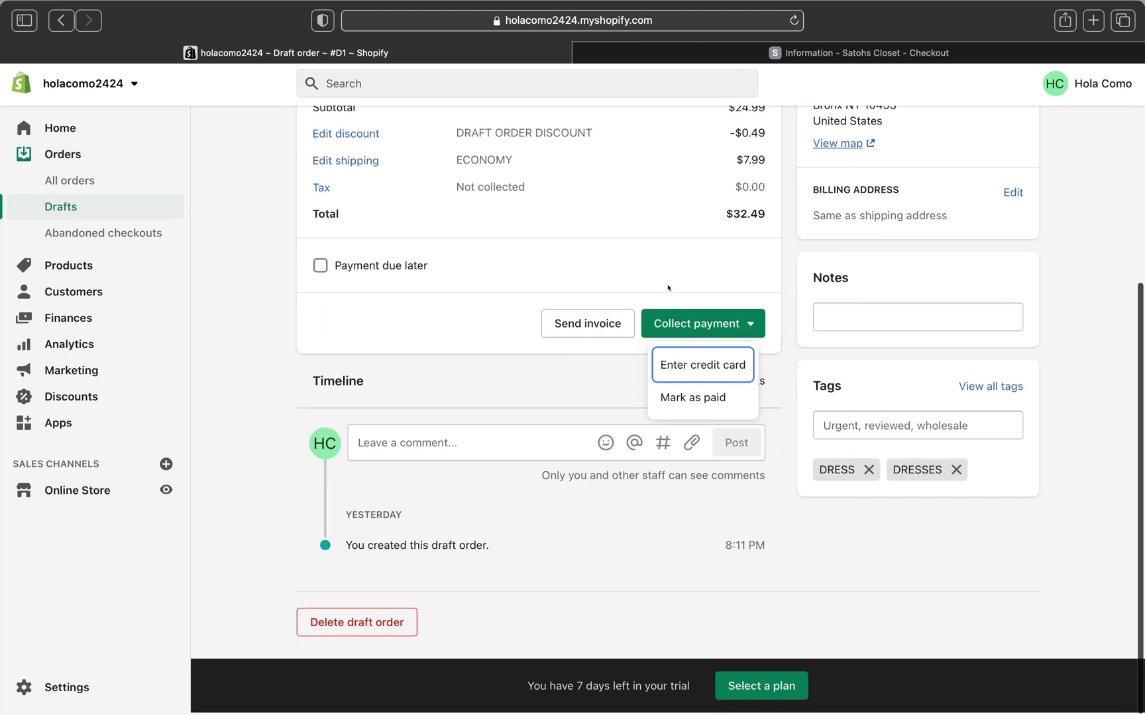
scroll(668, 289, "up", 2)
scroll(669, 290, "down", 1)
scroll(669, 289, "up", 2)
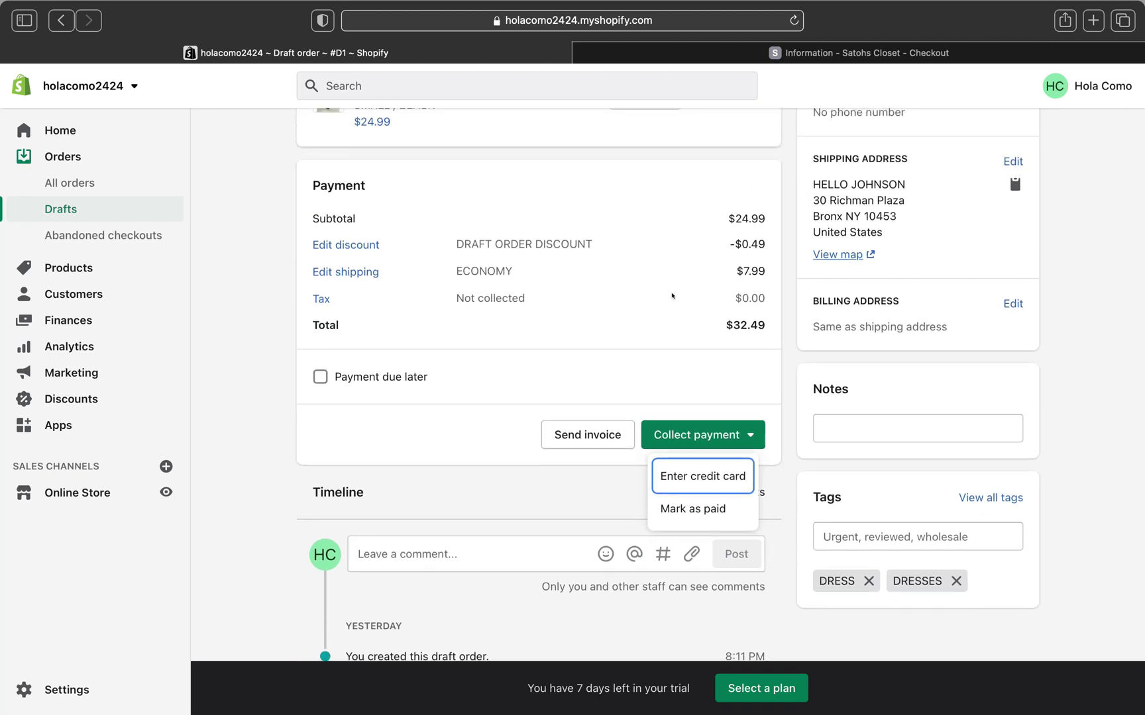
scroll(630, 277, "down", 3)
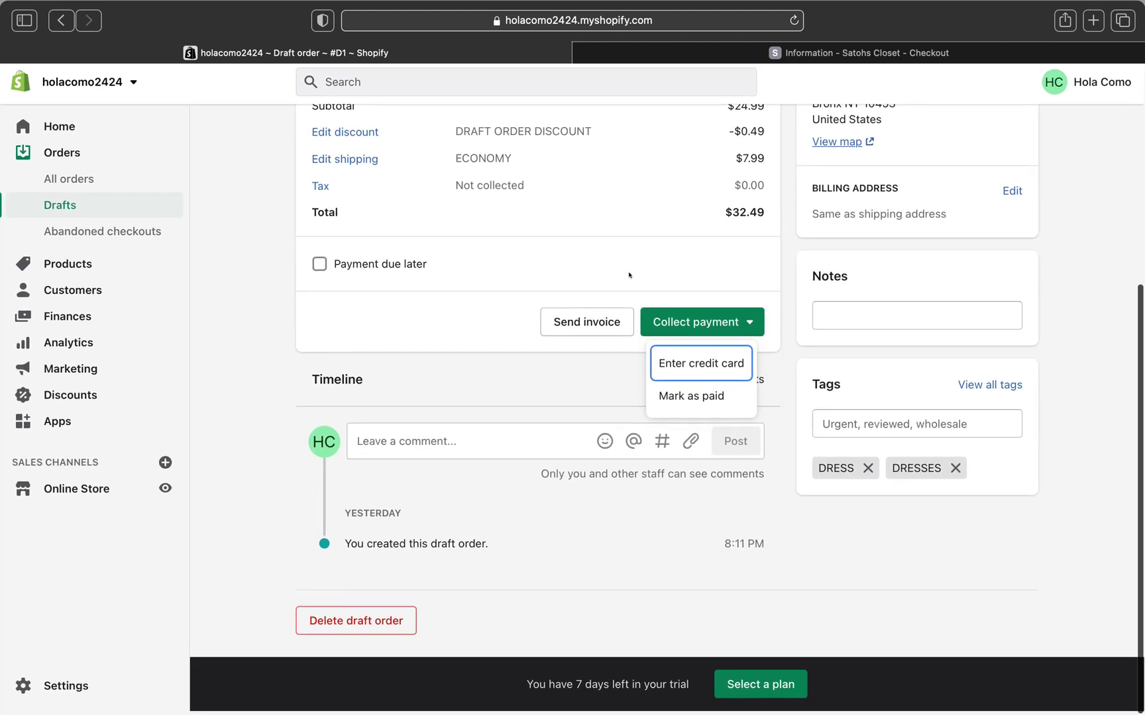
scroll(629, 275, "up", 1)
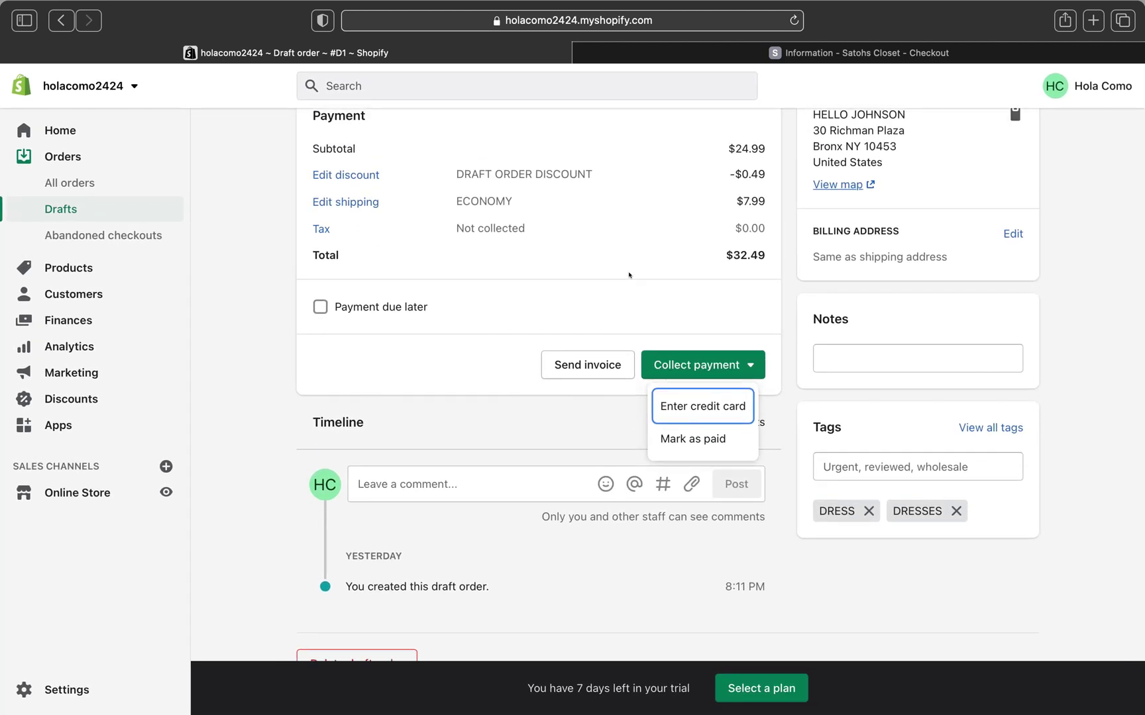
scroll(629, 275, "down", 1)
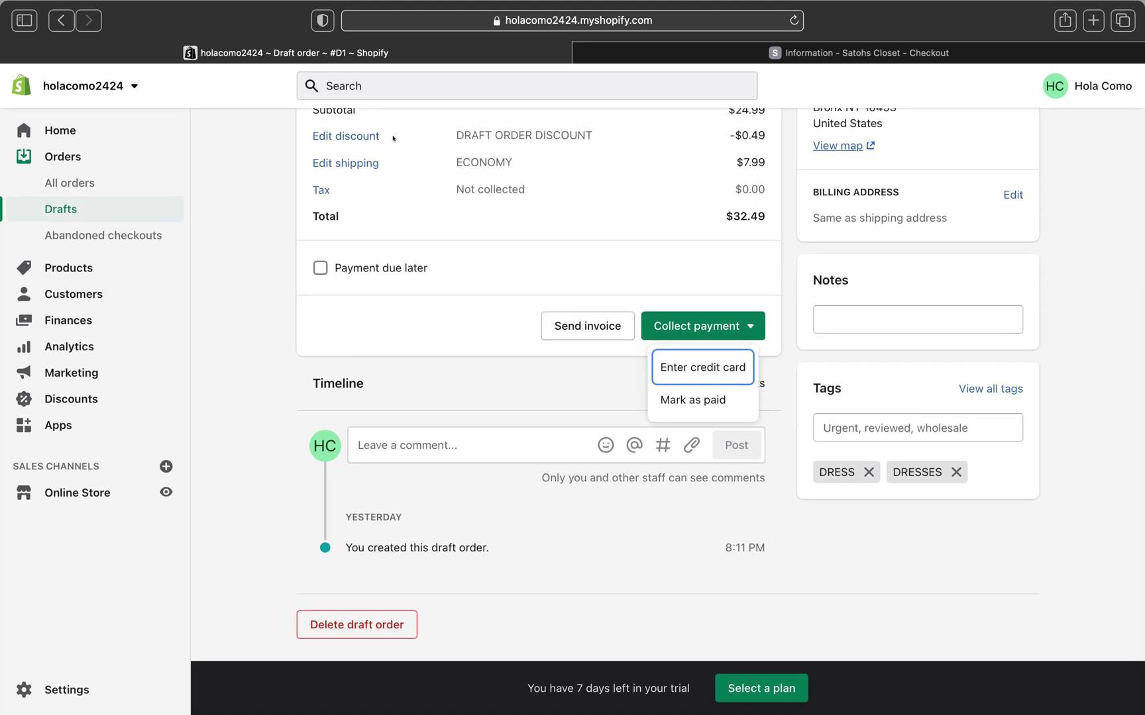
scroll(468, 287, "up", 5)
scroll(468, 287, "up", 3)
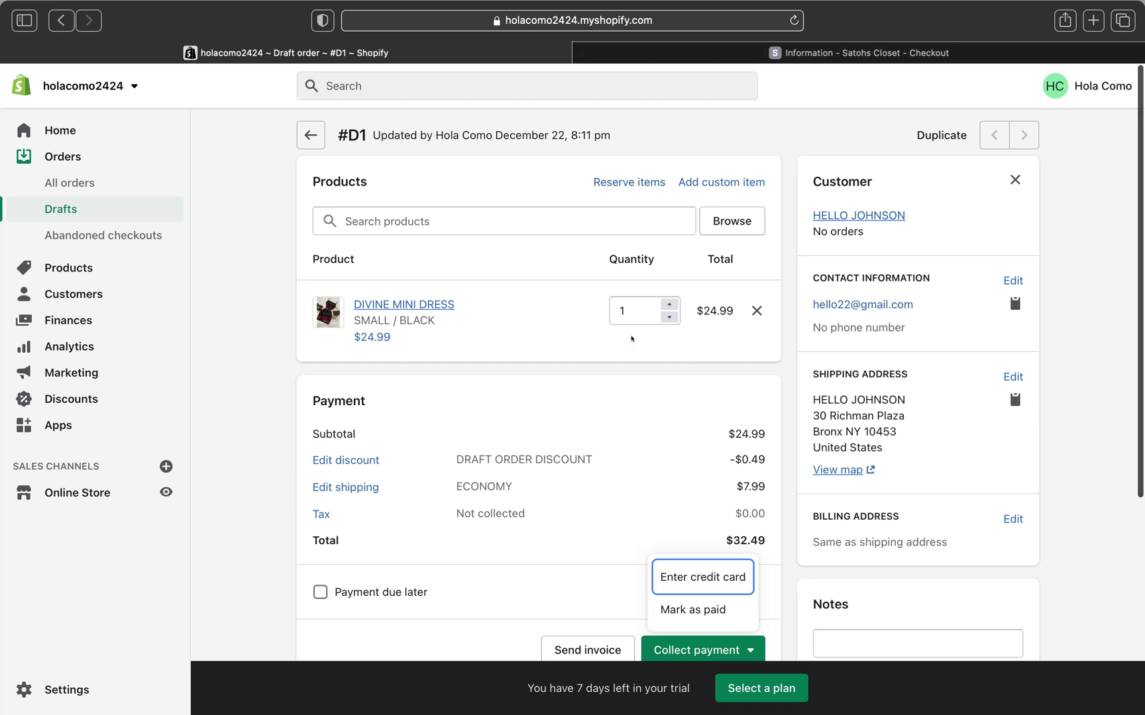
scroll(543, 271, "down", 4)
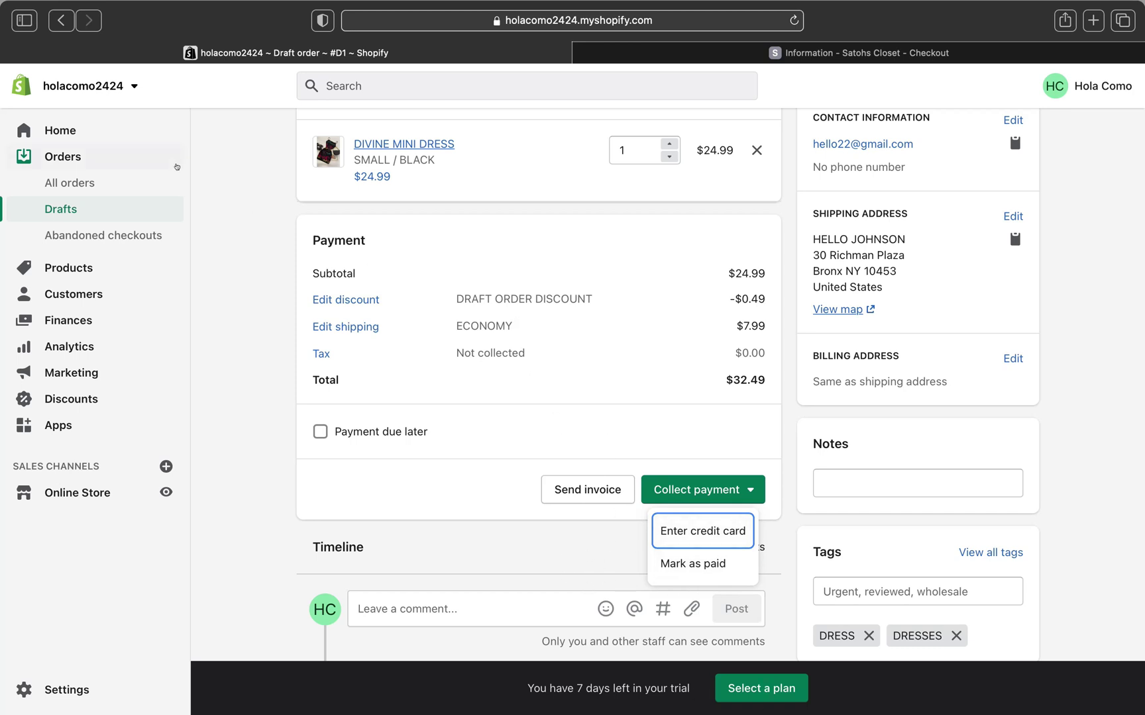
scroll(111, 118, "up", 1)
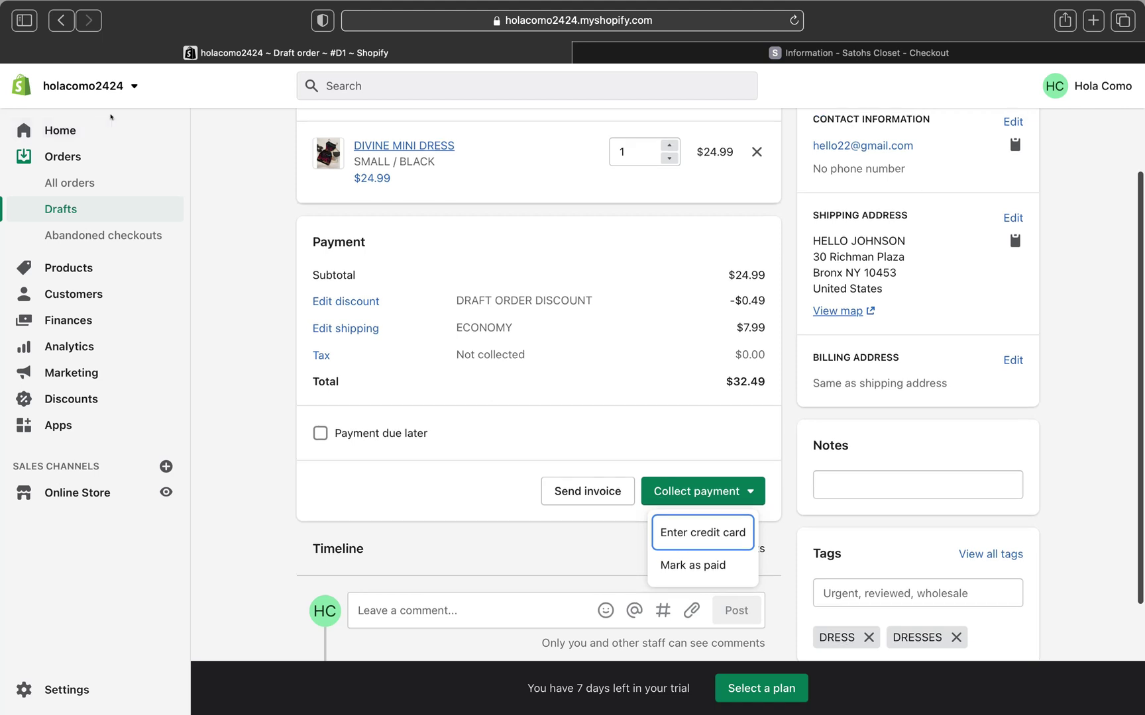
- Dismiss the payment options and go to the All orders list
left_click(835, 198)
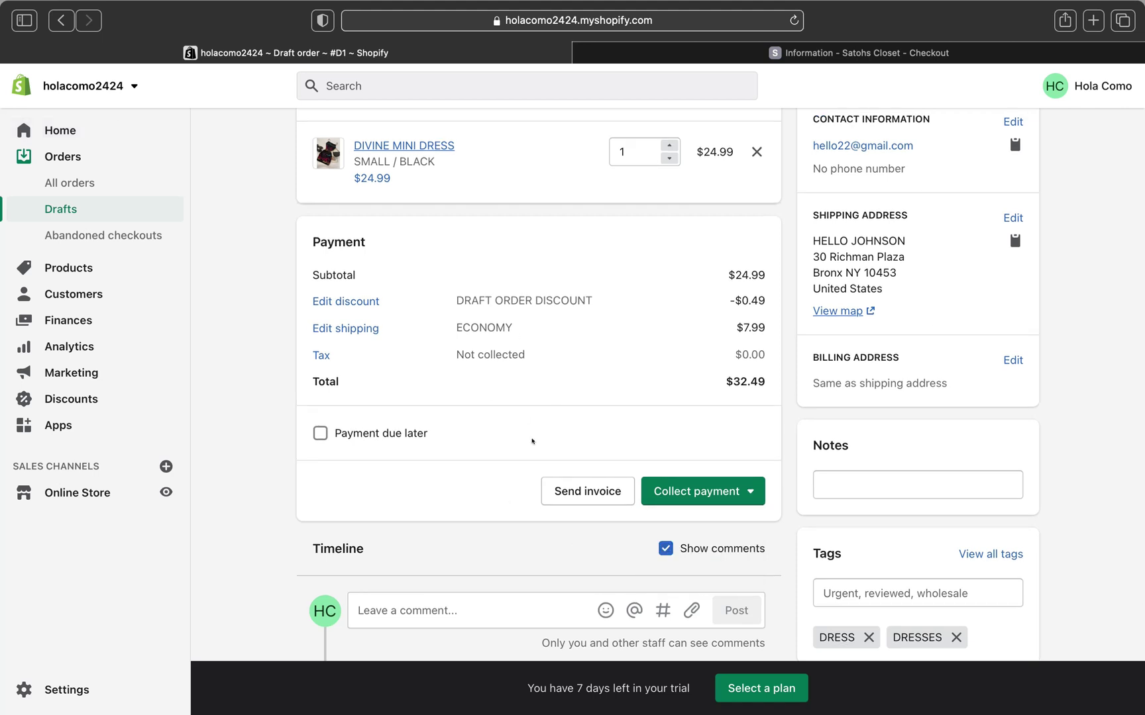
scroll(532, 442, "up", 5)
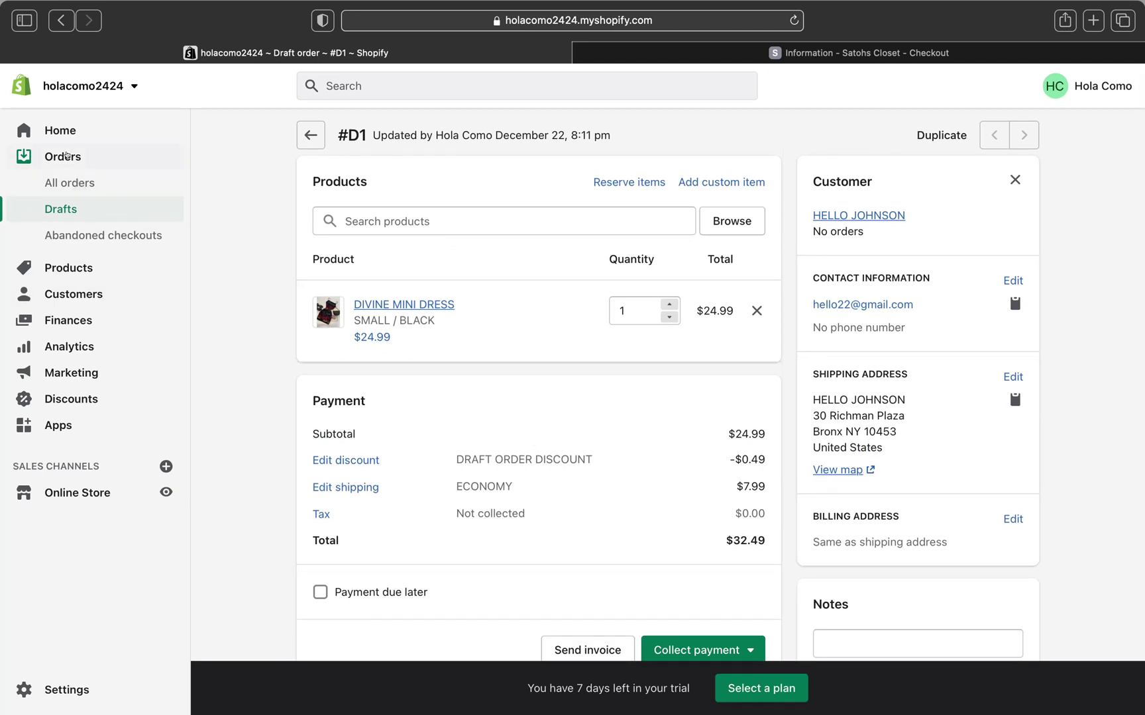
left_click(79, 156)
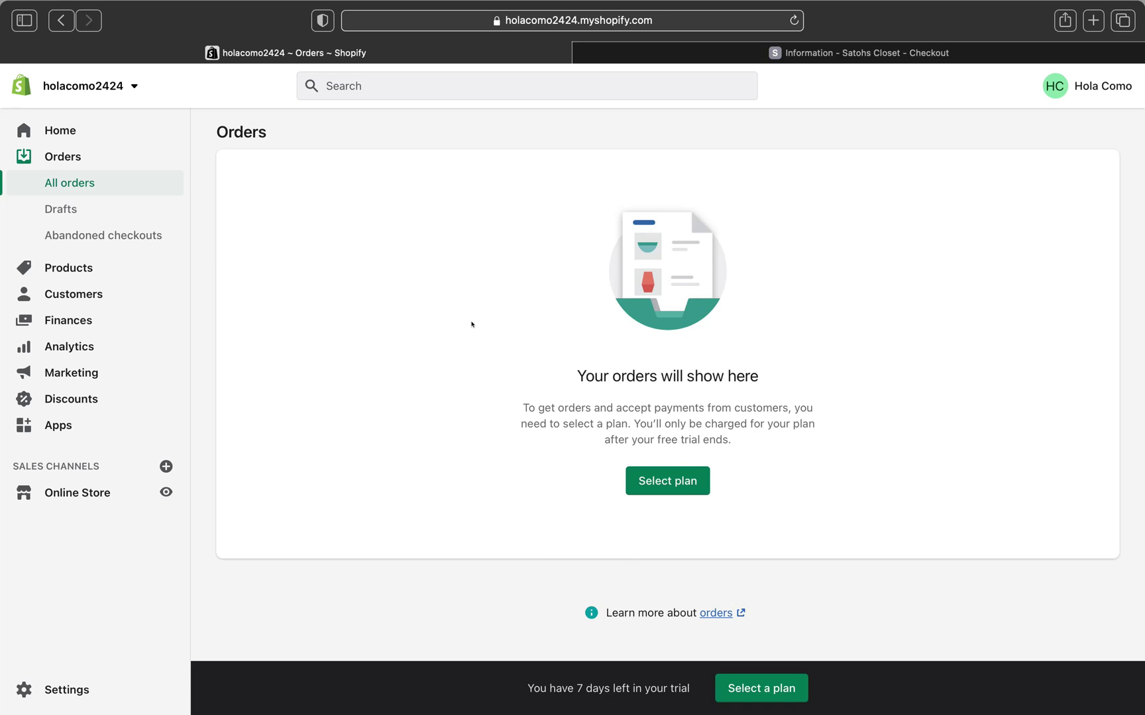
- Leave the empty All orders page and show the Drafts list under Orders
left_click(67, 206)
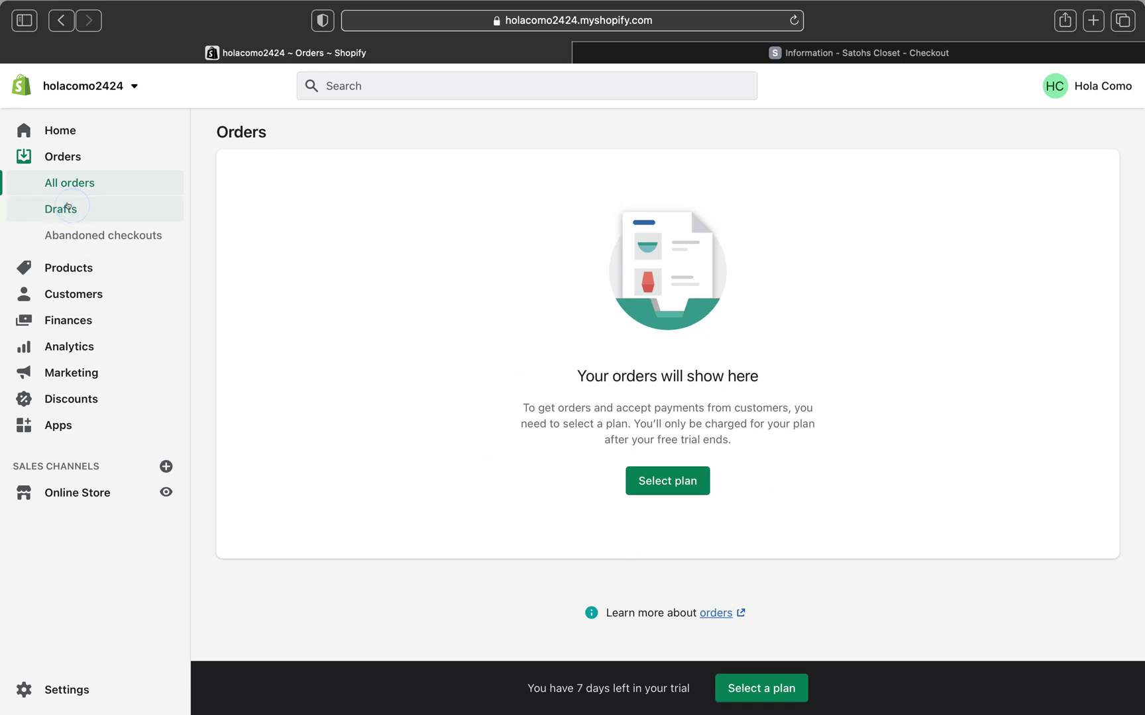
left_click_drag(67, 206, 448, 383)
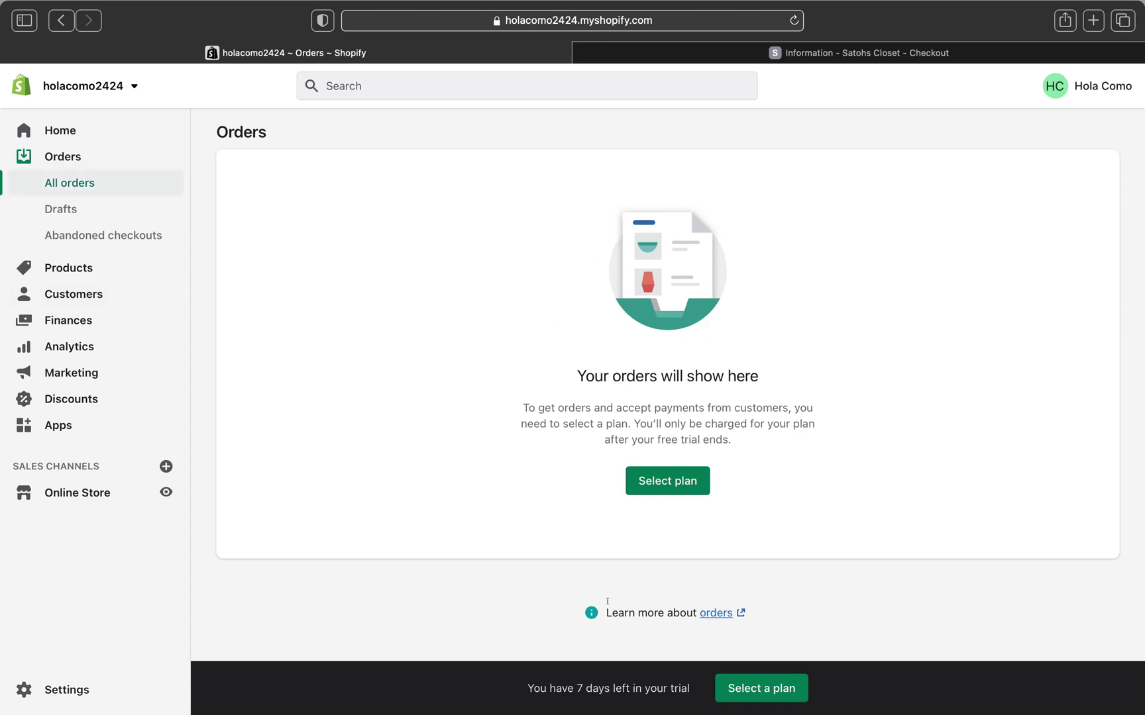
scroll(694, 415, "down", 1)
left_click(76, 208)
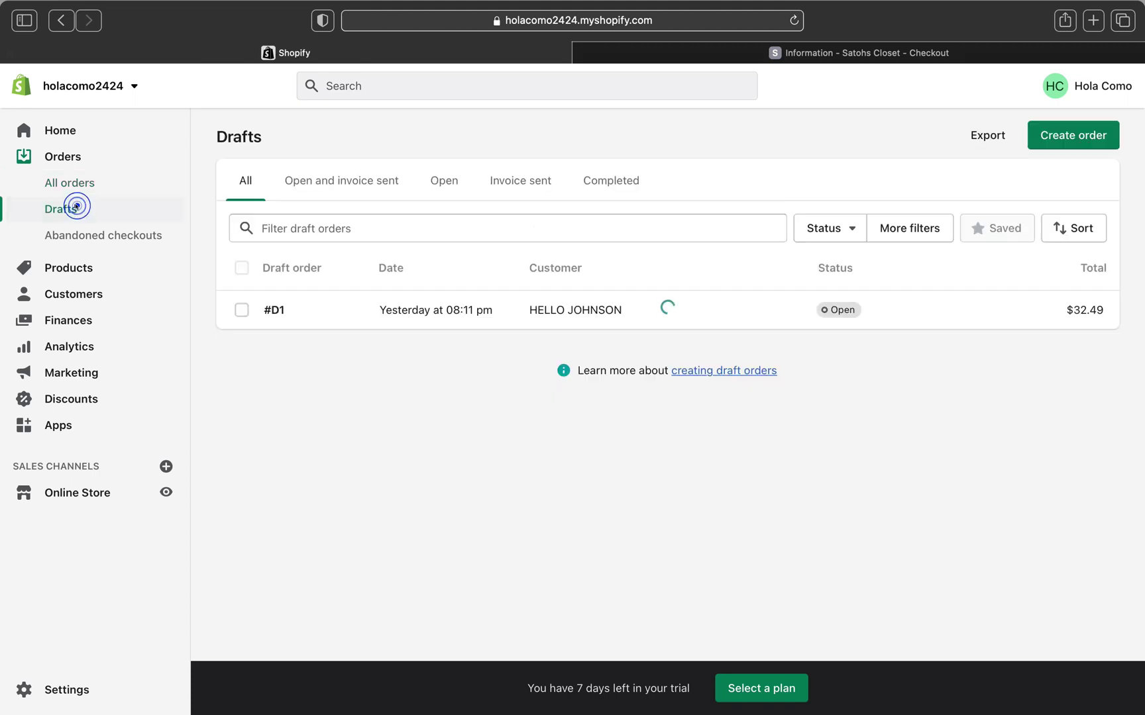
- Reopen draft #D1 and scroll through it: Divine Mini Dress, $32.49, tags DRESS and DRESSES
left_click(407, 309)
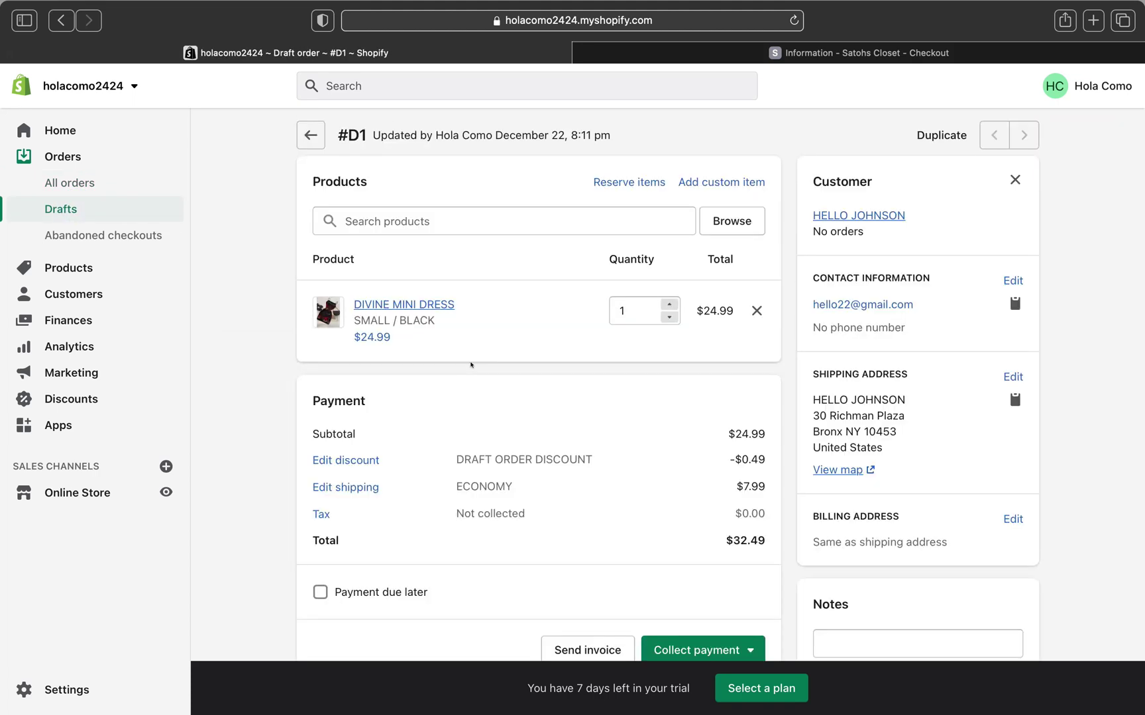
scroll(587, 416, "up", 1)
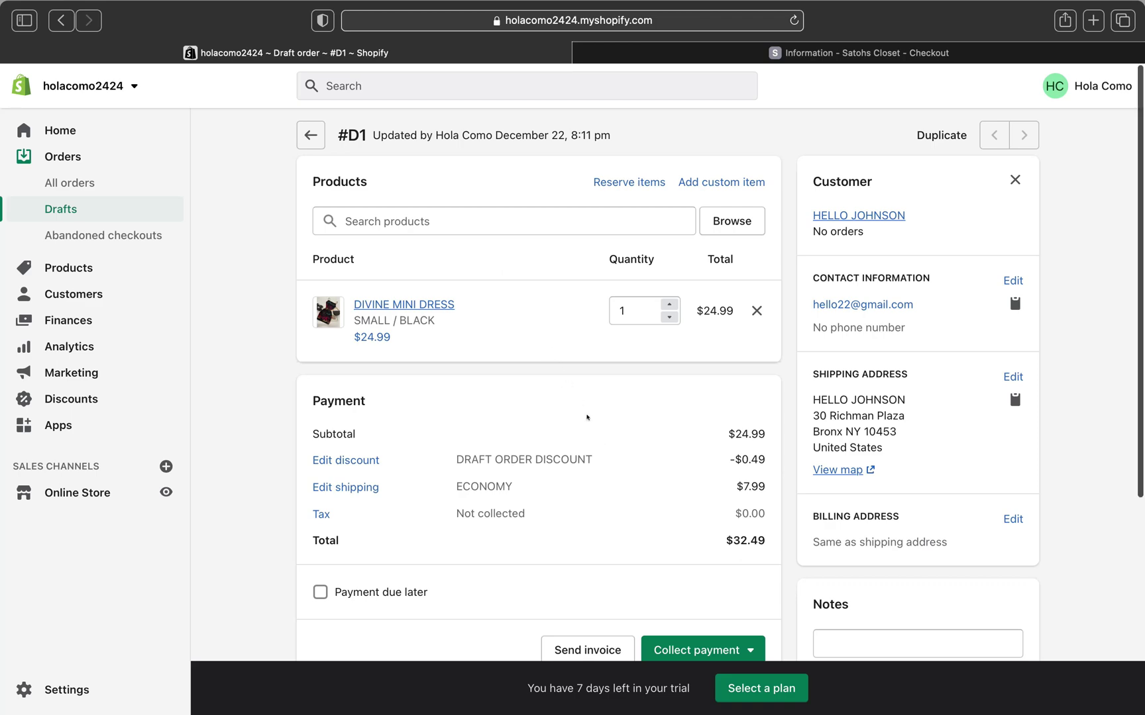
scroll(587, 417, "down", 5)
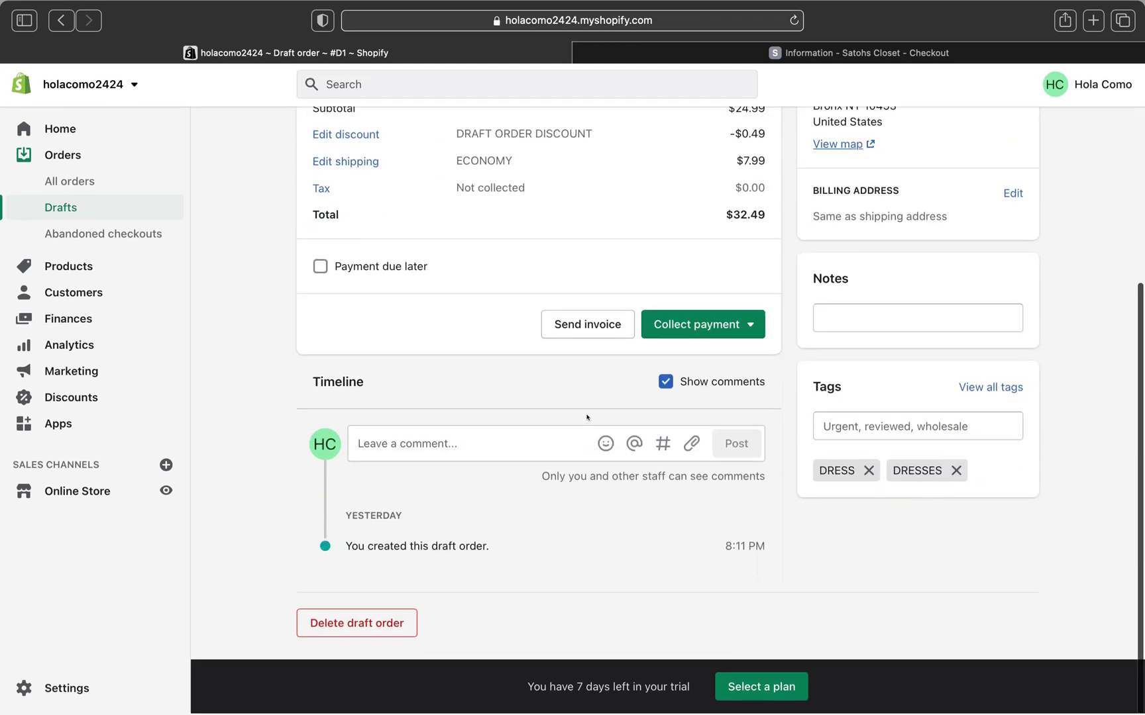
scroll(587, 416, "up", 2)
scroll(587, 417, "up", 1)
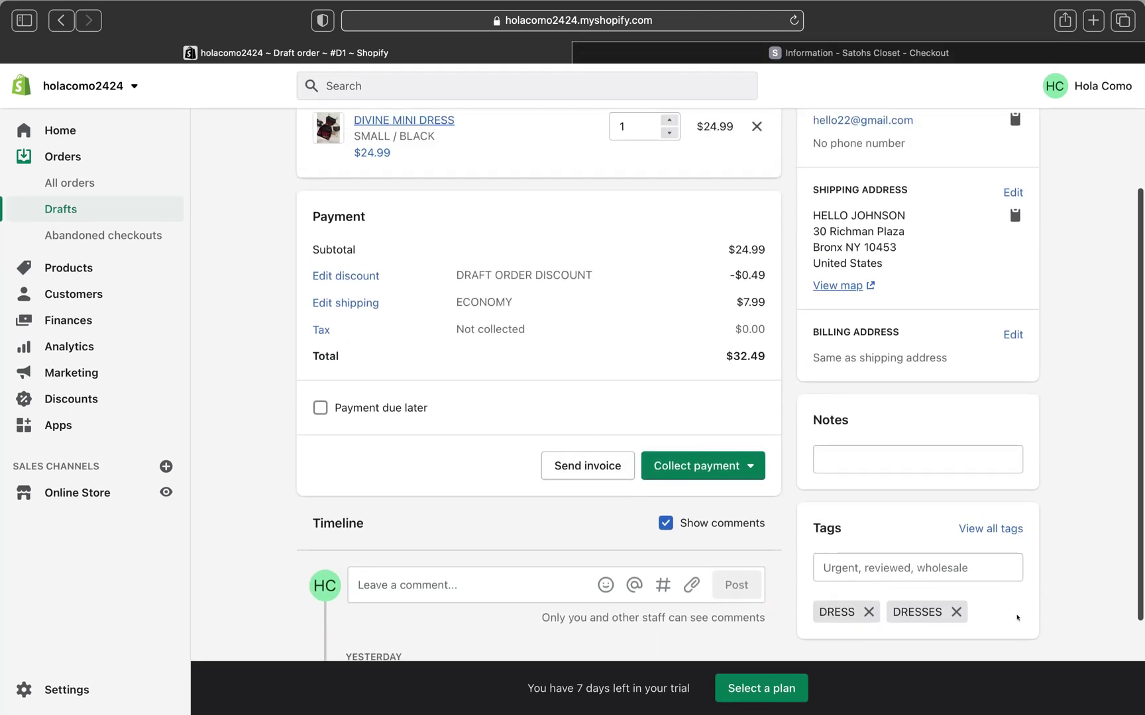